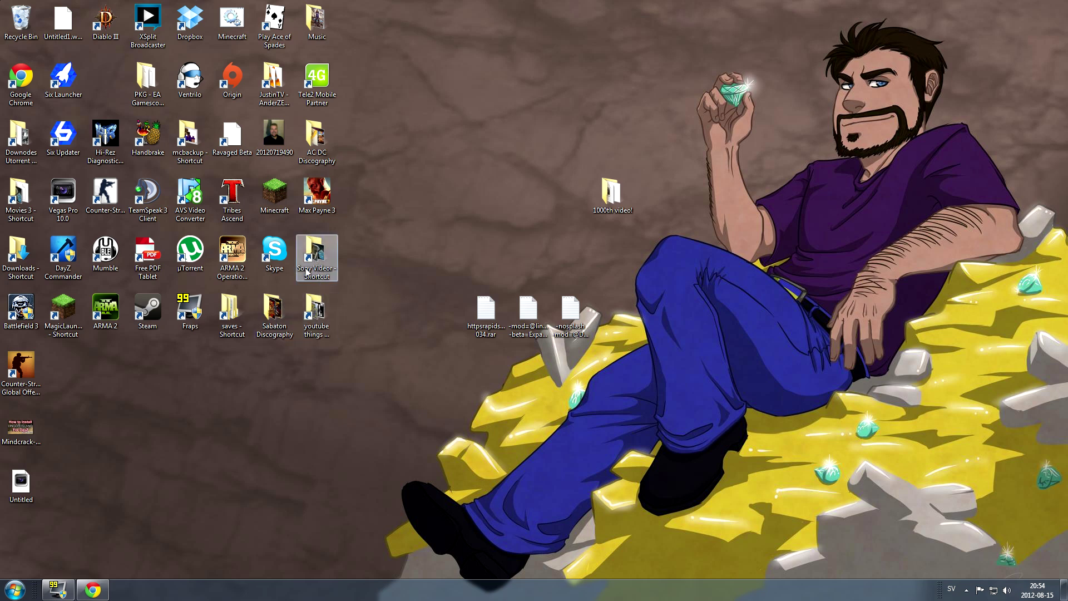
Bring up the context menu of the Steam shortcut on the desktop
right_click(156, 311)
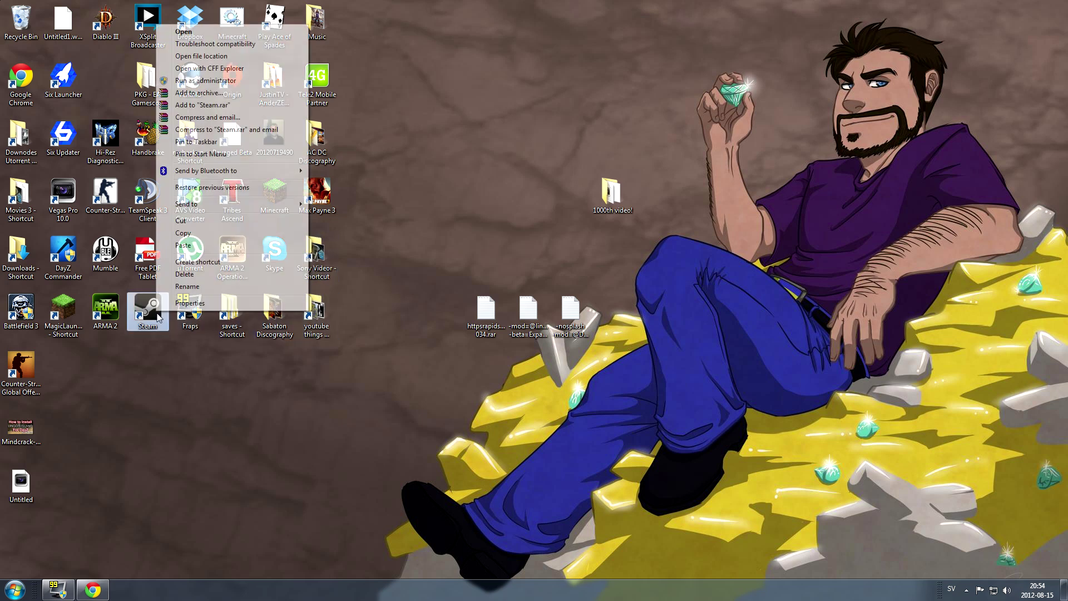
Open the Steam shortcut's properties and go to its install folder
left_click(197, 306)
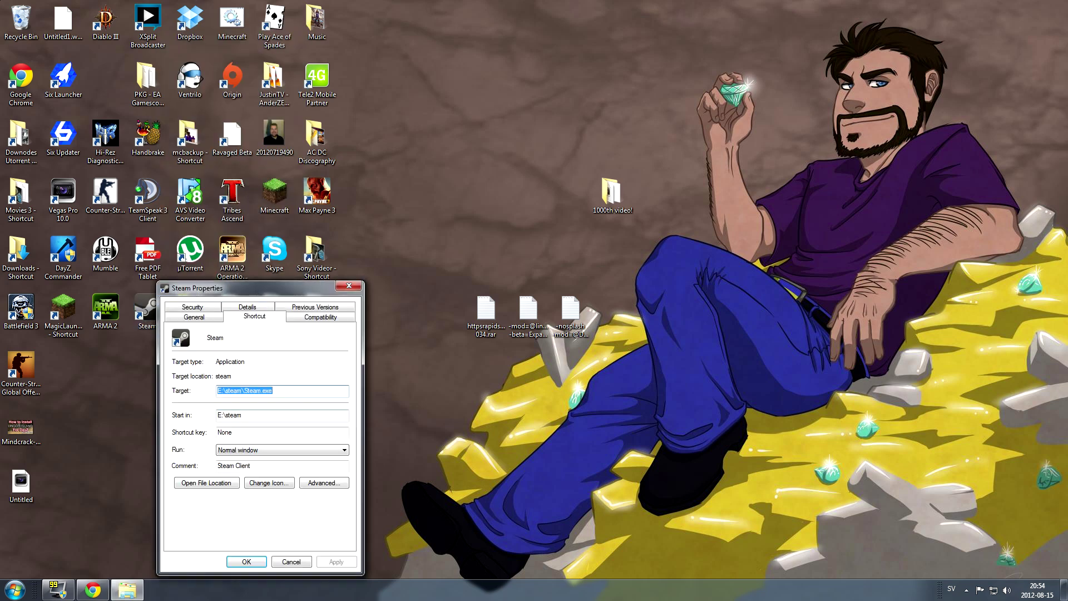
left_click_drag(255, 289, 405, 195)
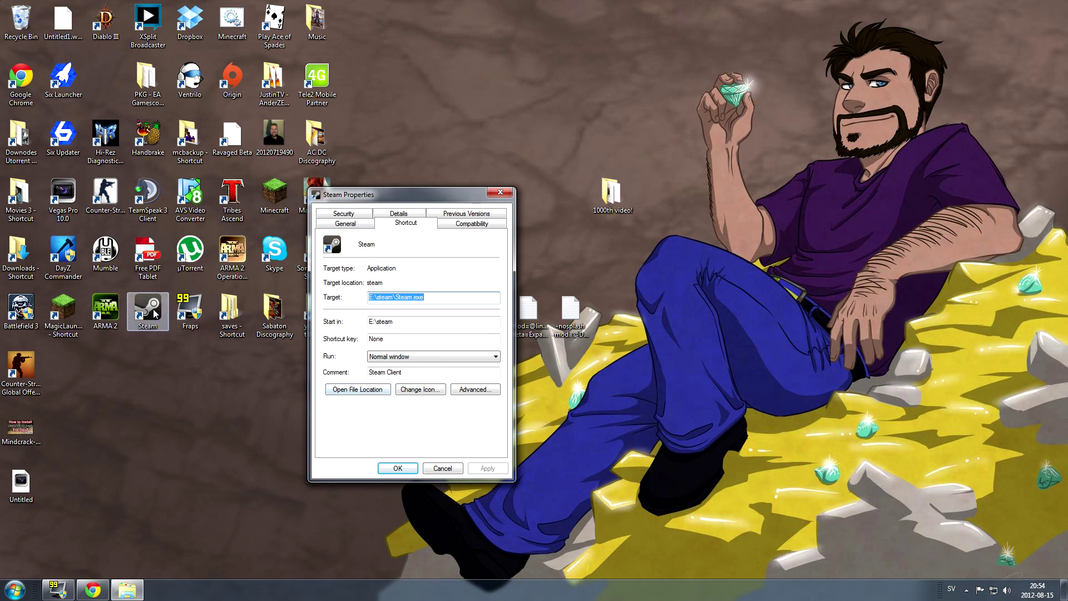
left_click(364, 394)
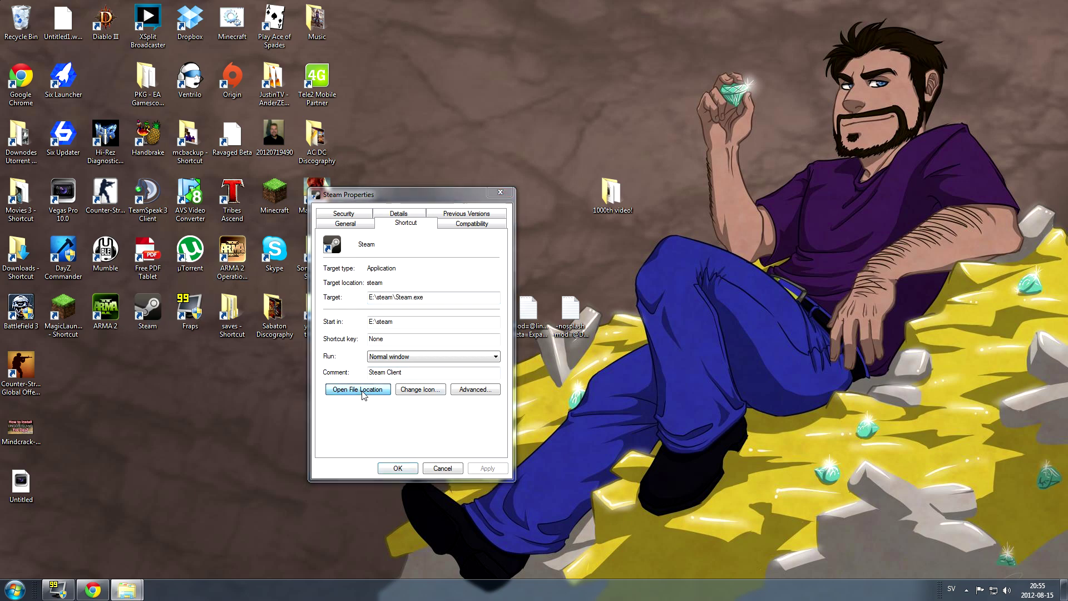
Navigate through steamapps, common, arma 2 operation arrowhead and Expansion into beta
double_click(313, 216)
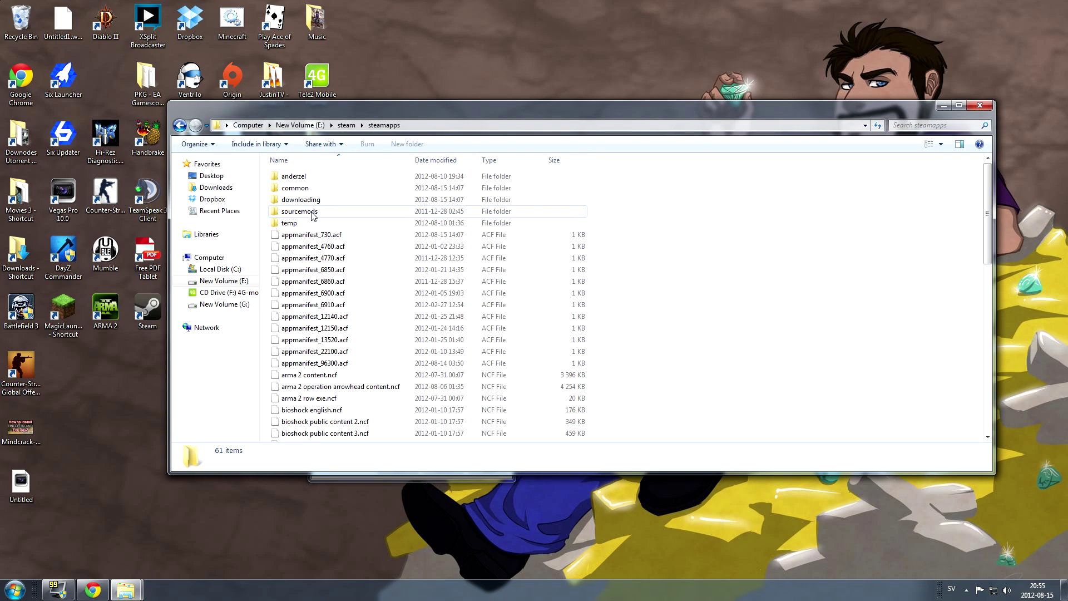
double_click(312, 192)
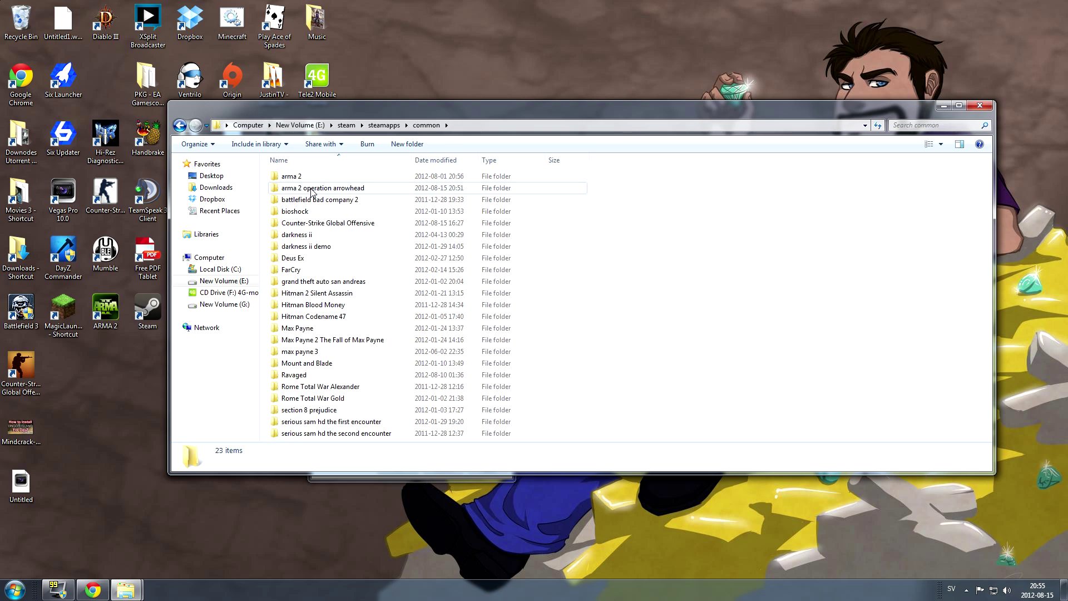
double_click(313, 193)
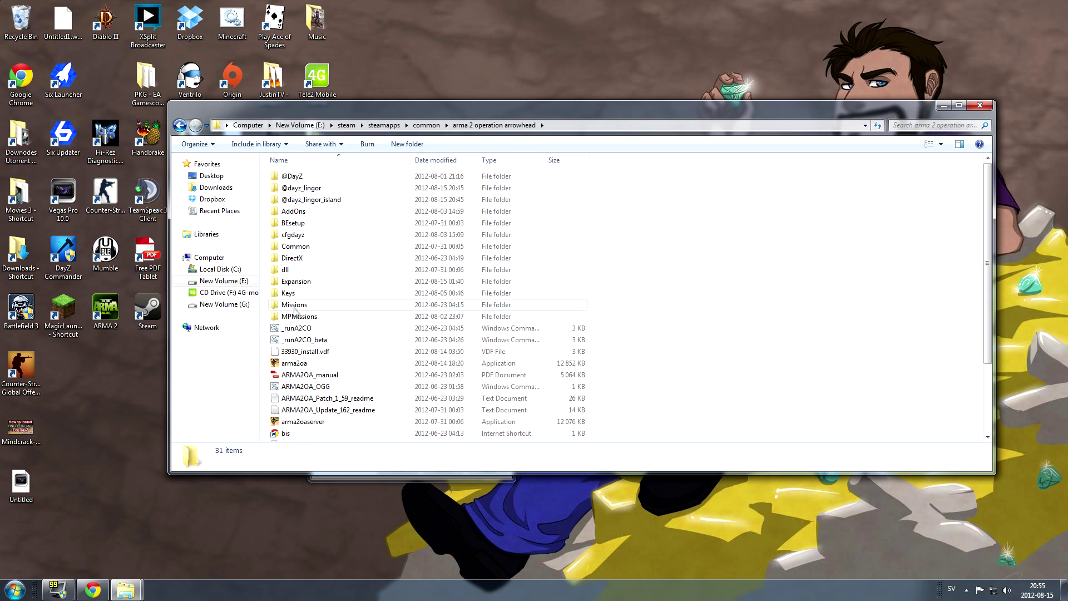
double_click(296, 281)
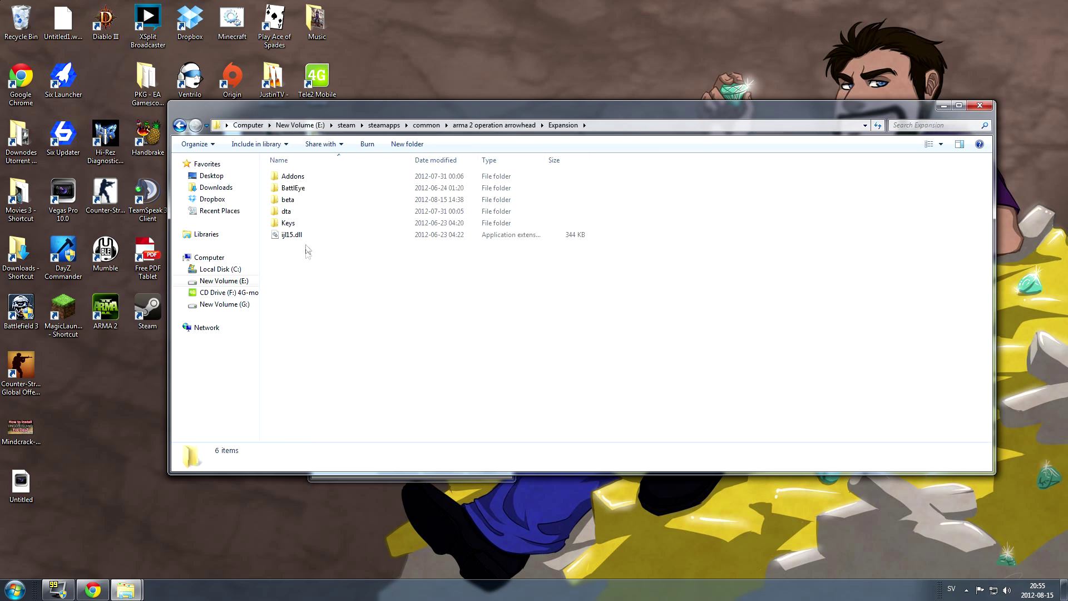
double_click(289, 200)
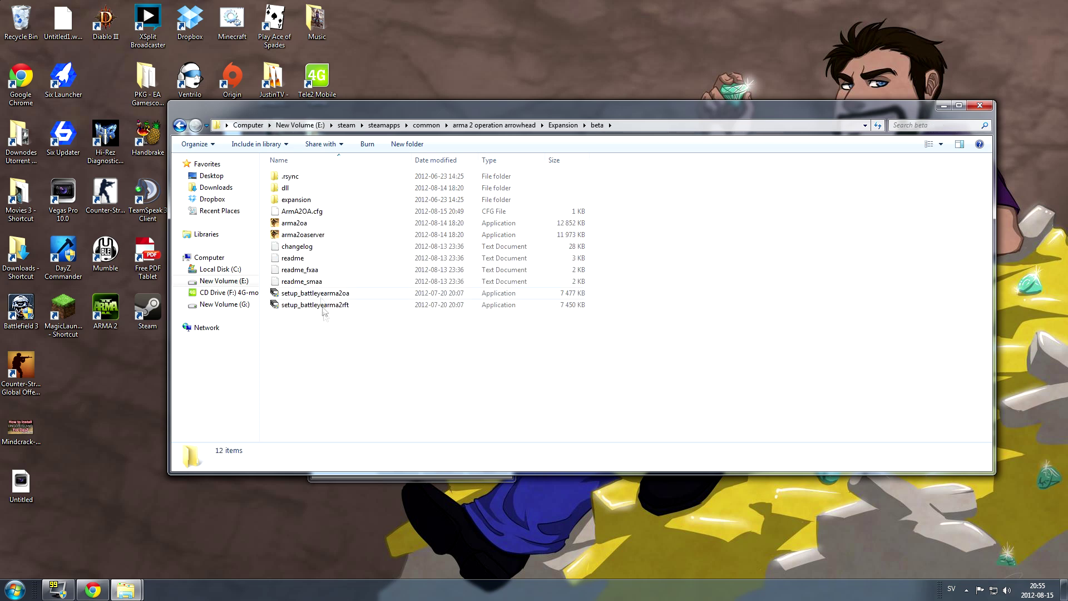
left_click_drag(323, 312, 326, 335)
mouse_move(408, 114)
left_mouse_down()
mouse_move(591, 134)
mouse_move(426, 105)
left_mouse_up()
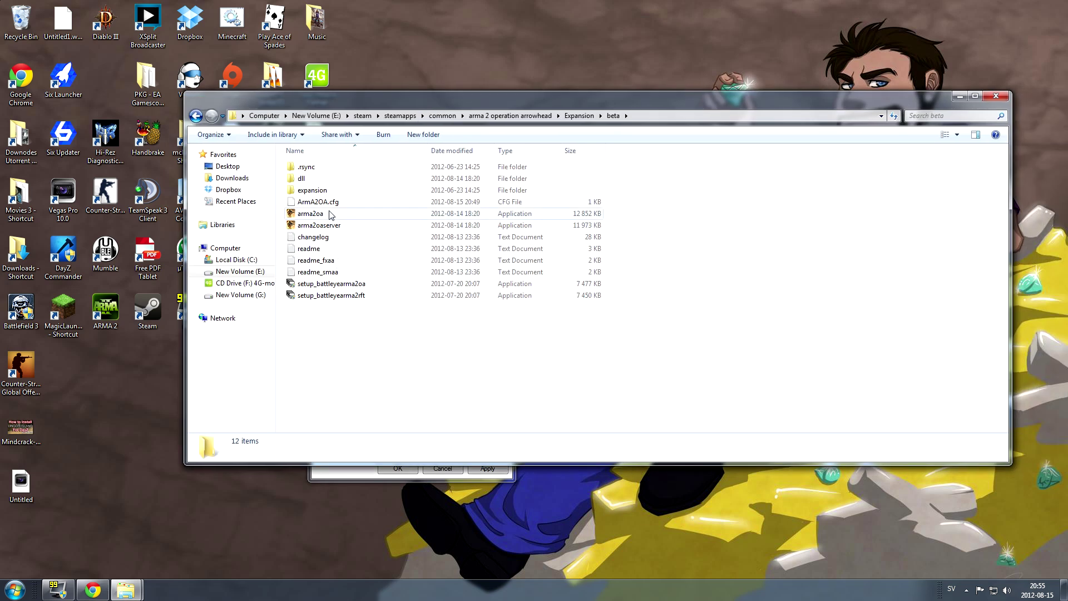
mouse_move(294, 223)
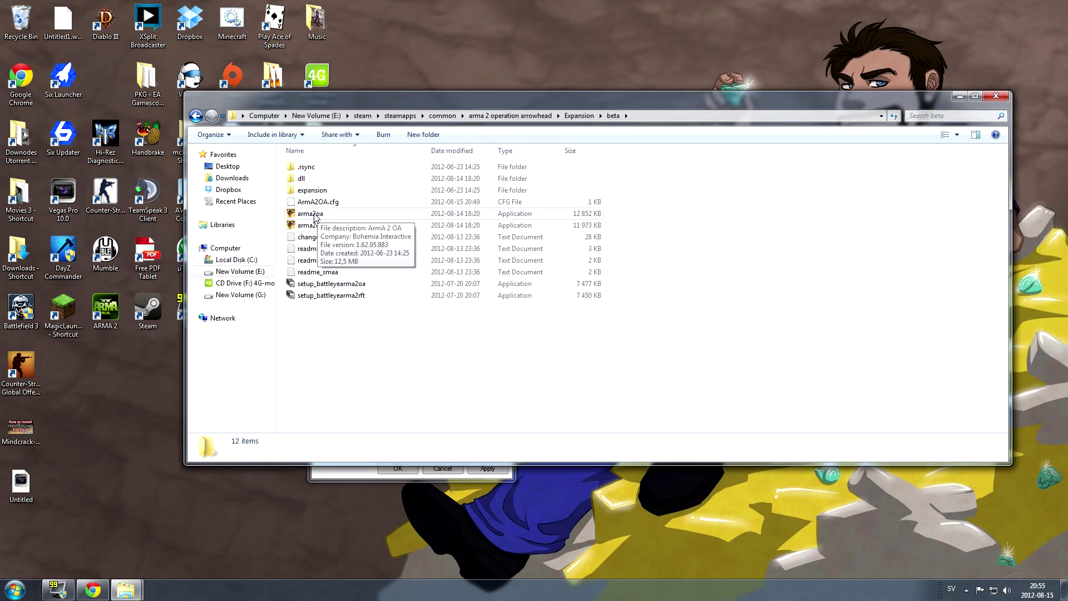
Select arma2oa in the beta folder, cancelling an accidental rename
left_click(314, 214)
right_click(314, 215)
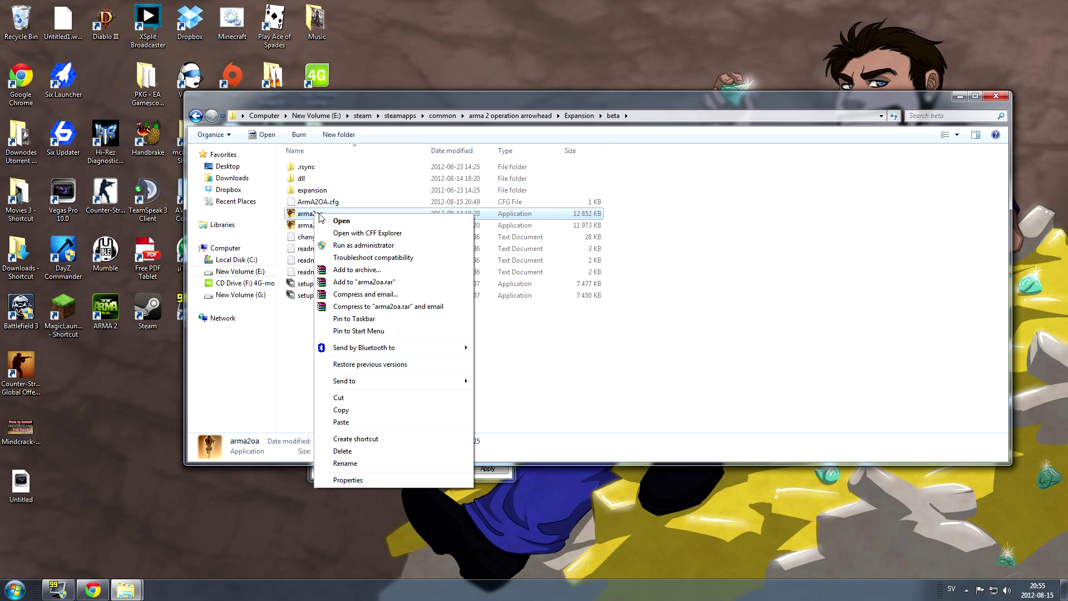
left_click(307, 216)
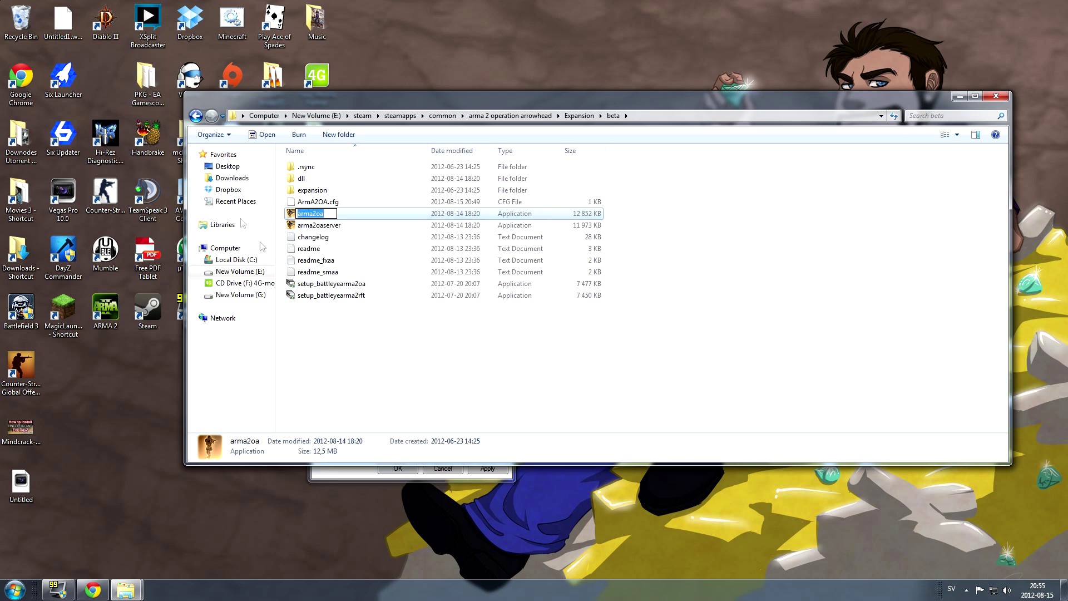
left_click(333, 363)
left_click(313, 215)
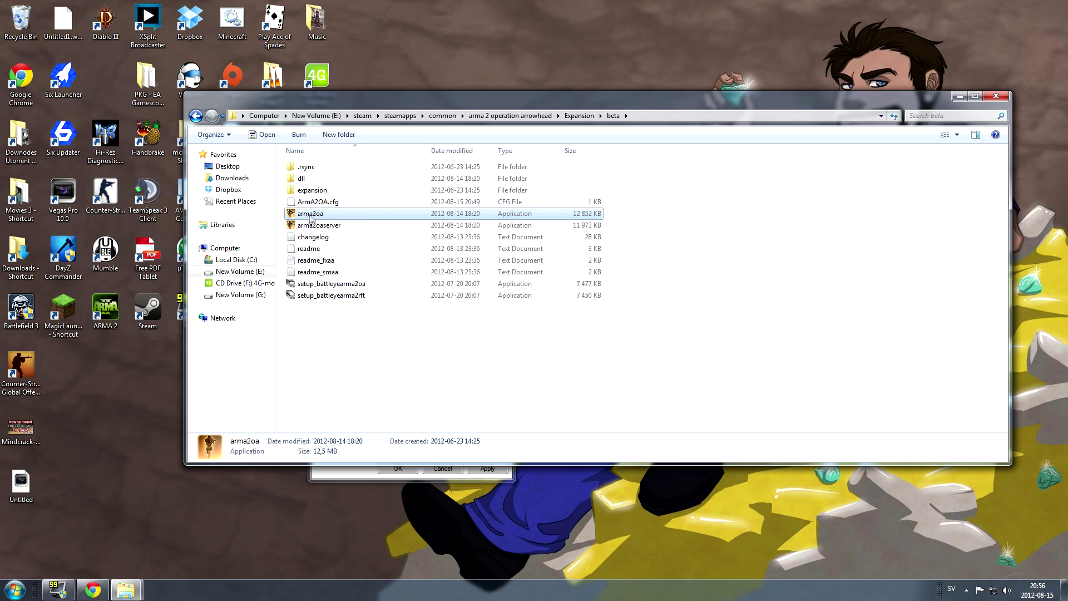
left_click(308, 216)
key("Escape")
Copy arma2oa into the arma 2 operation arrowhead folder, replacing the existing file
right_click(325, 214)
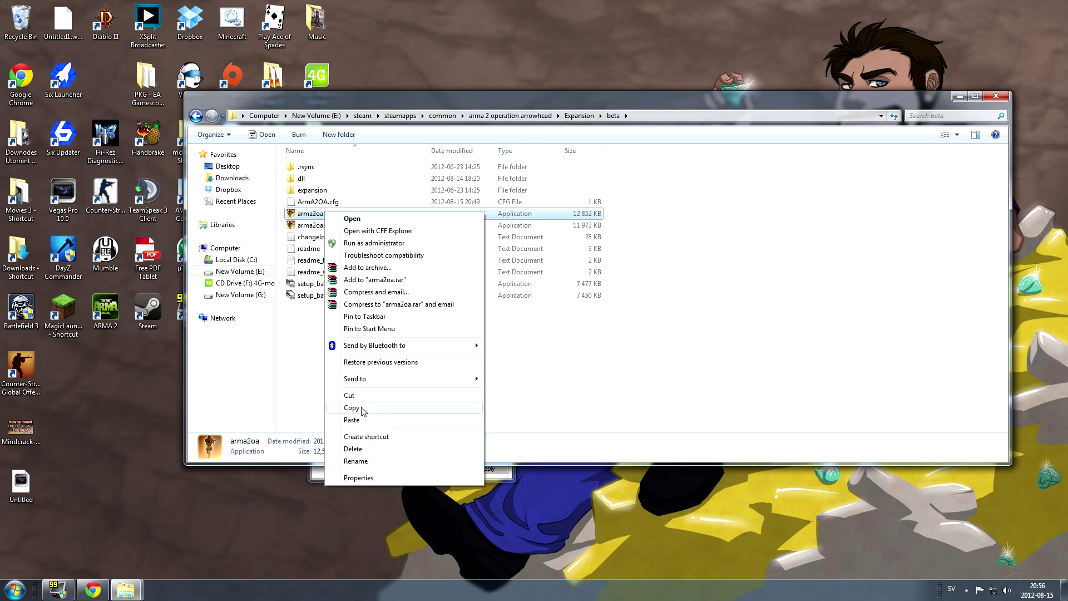
left_click(351, 407)
left_click(529, 118)
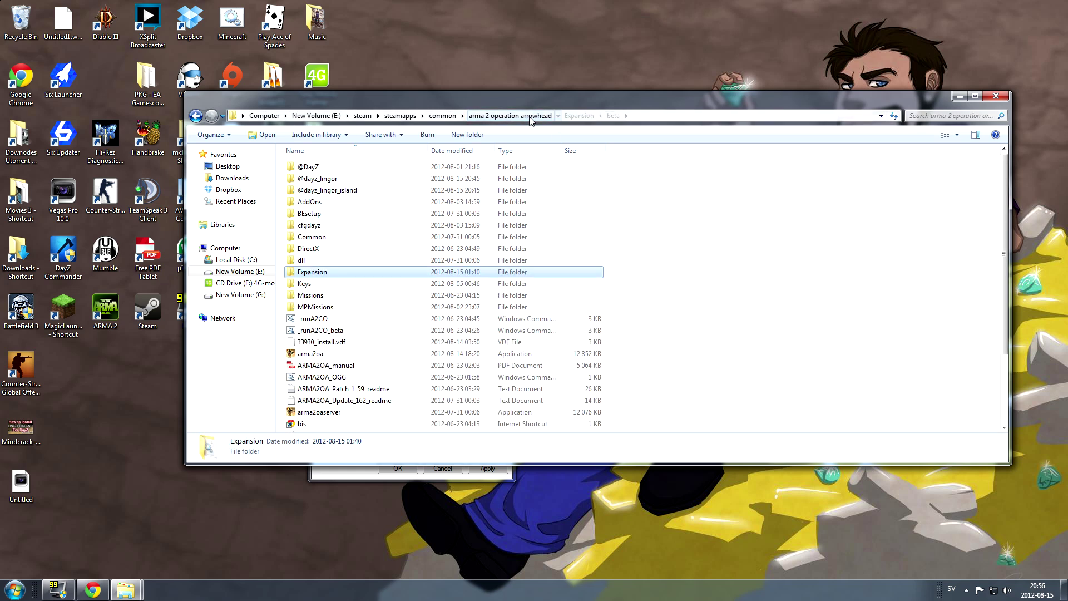
left_click(684, 309)
key("ctrl+v")
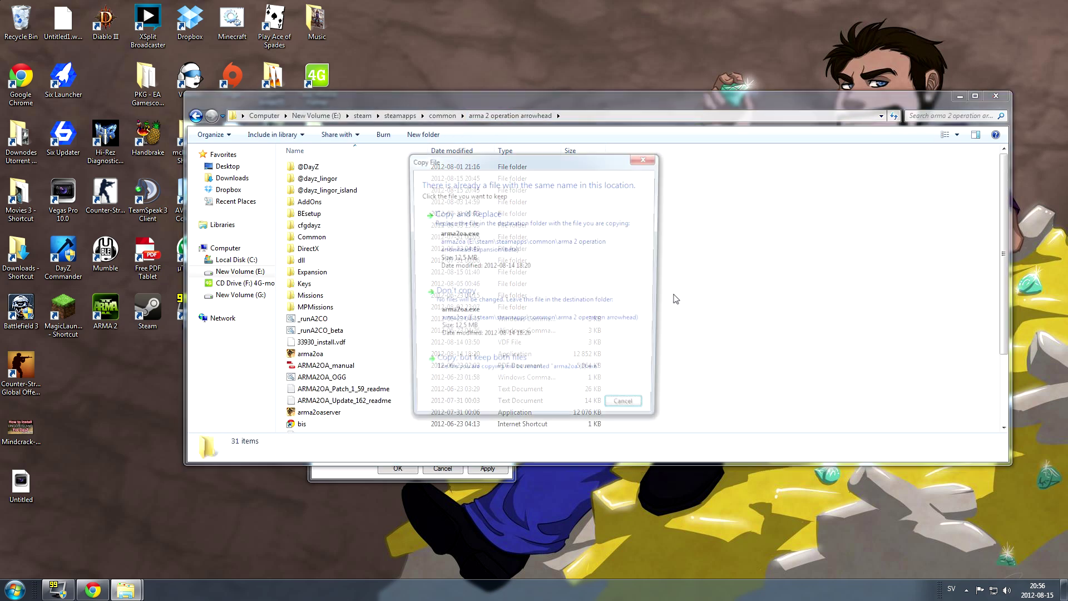
left_click(517, 243)
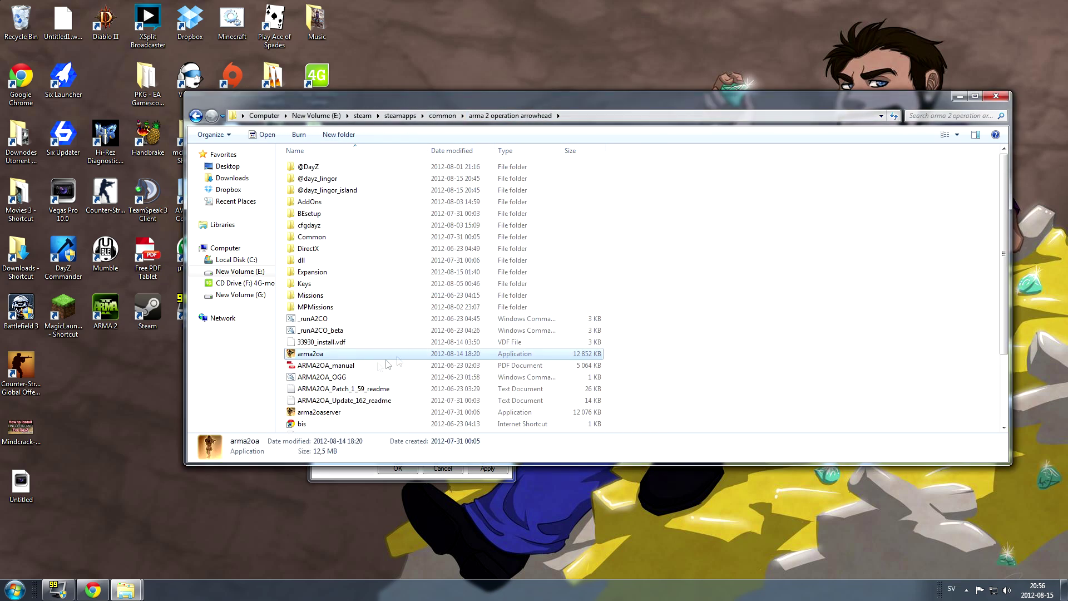
Create an arma2oa shortcut and move it from the game folder to the desktop
right_click(314, 354)
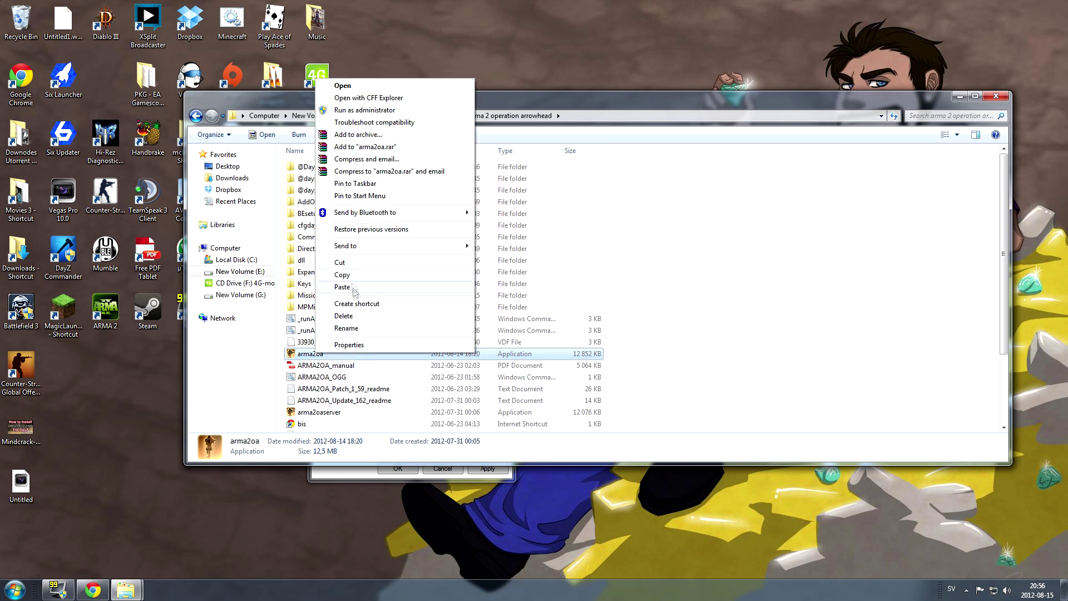
left_click(357, 303)
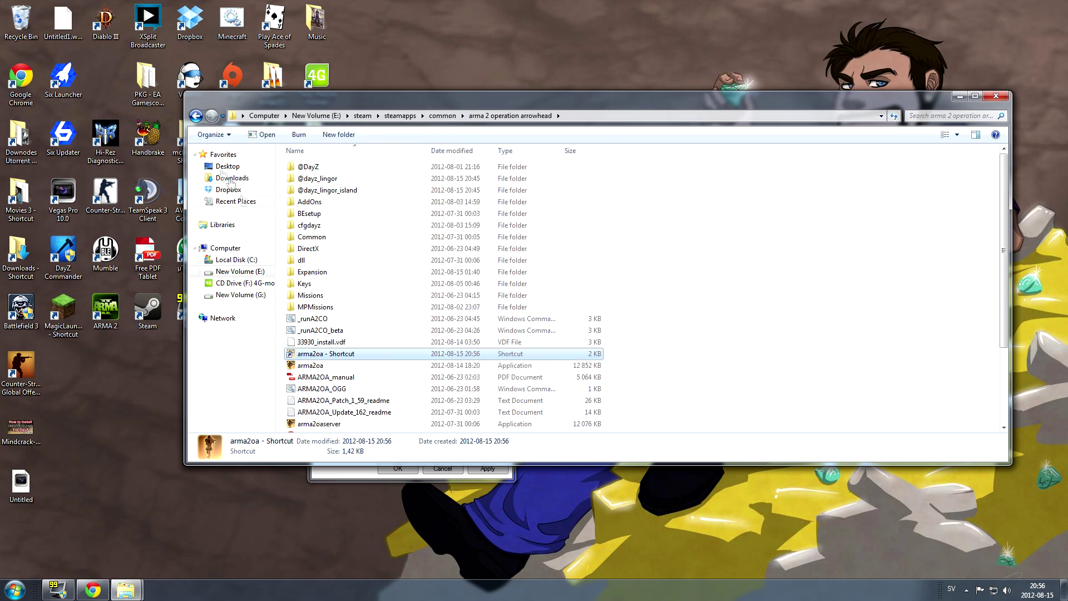
right_click(313, 357)
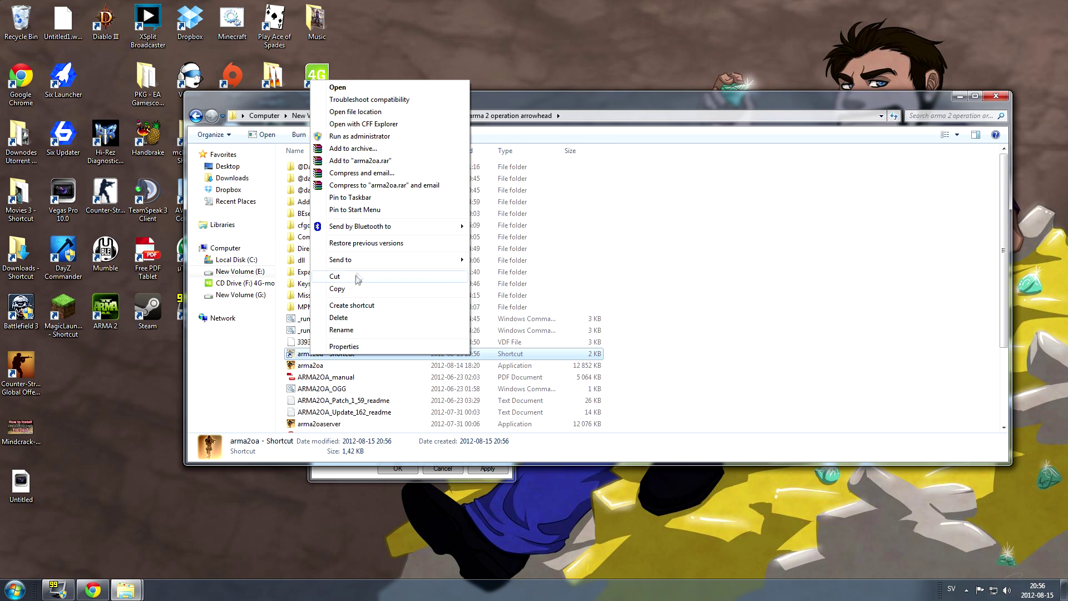
left_click(335, 276)
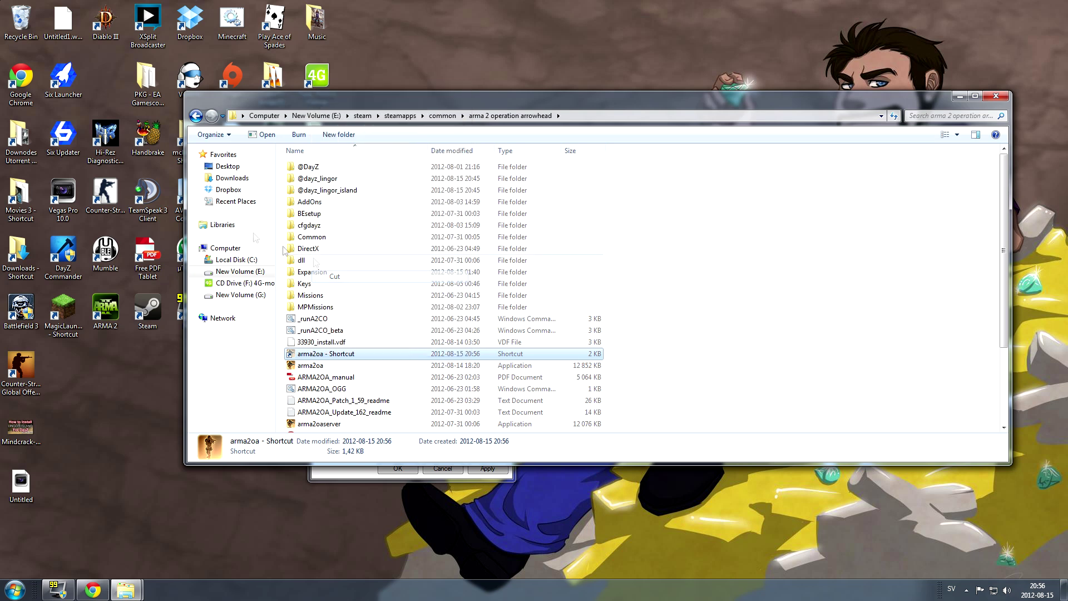
right_click(105, 80)
left_click(125, 127)
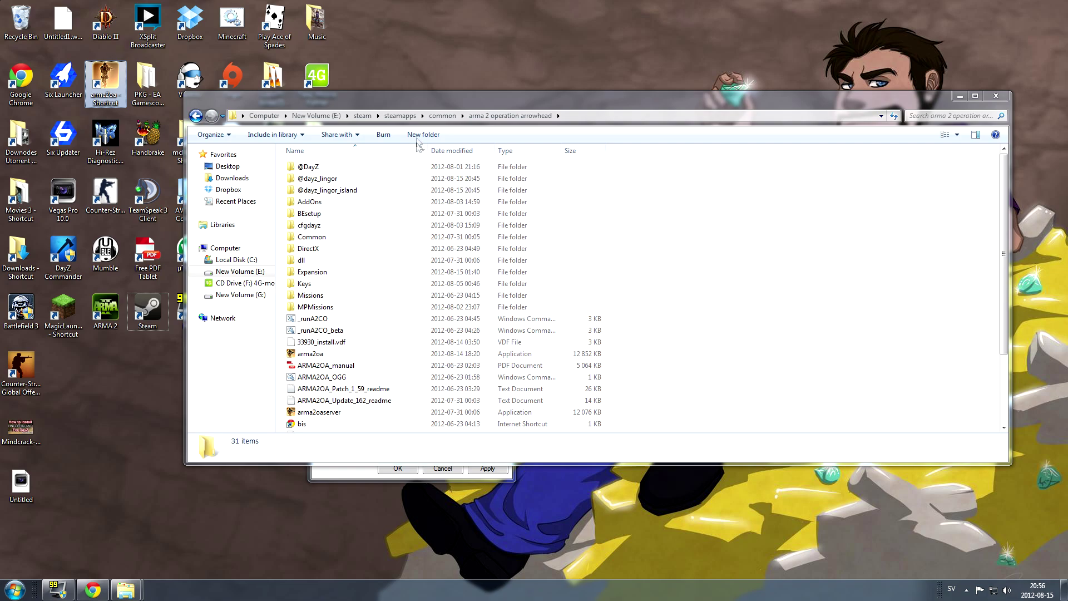
Close Steam Properties, open Downloads beside the game folder, and select Lingor 034
left_click_drag(341, 136, 712, 130)
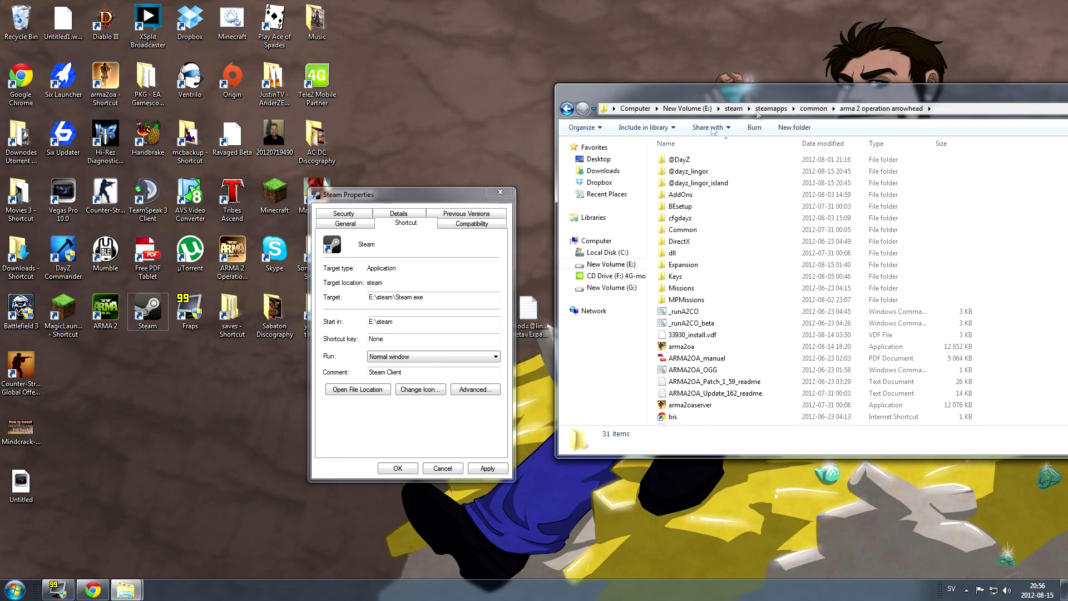
left_click(501, 193)
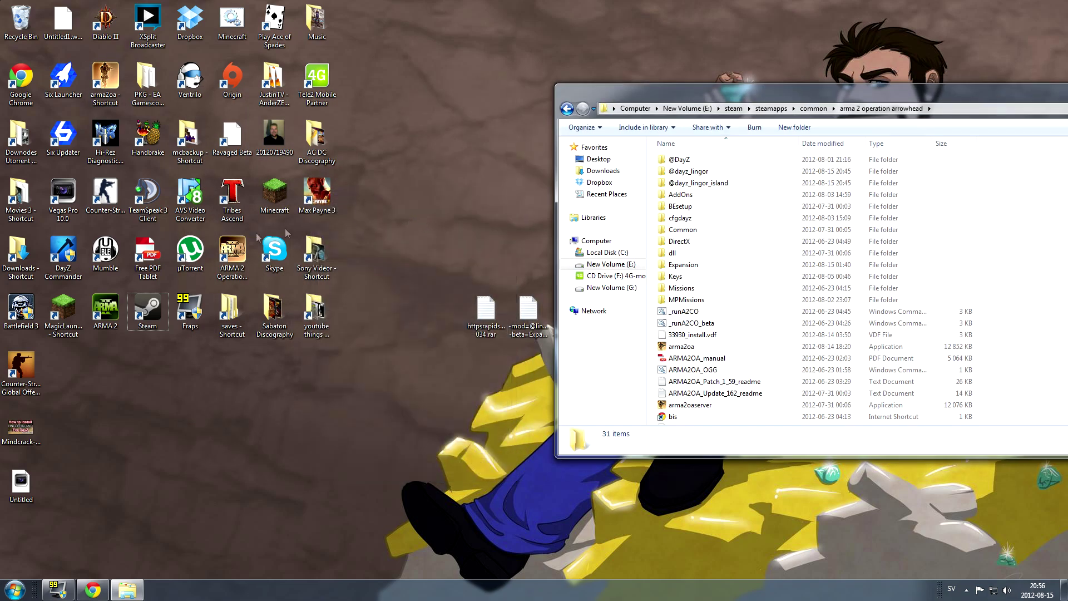
double_click(20, 254)
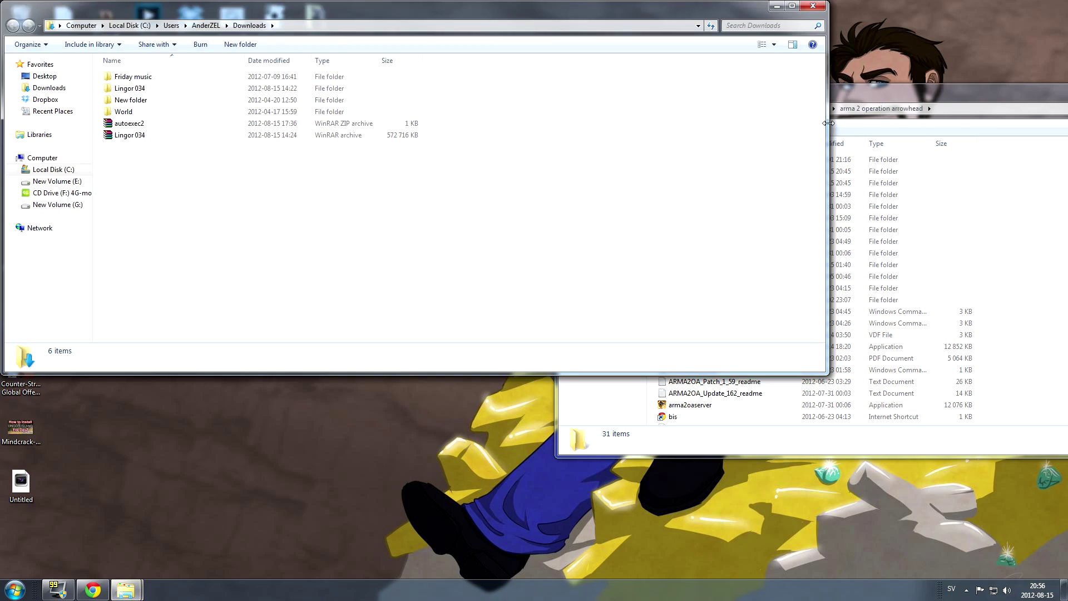
left_click_drag(827, 123, 460, 123)
left_click_drag(330, 14, 352, 132)
left_click(167, 255)
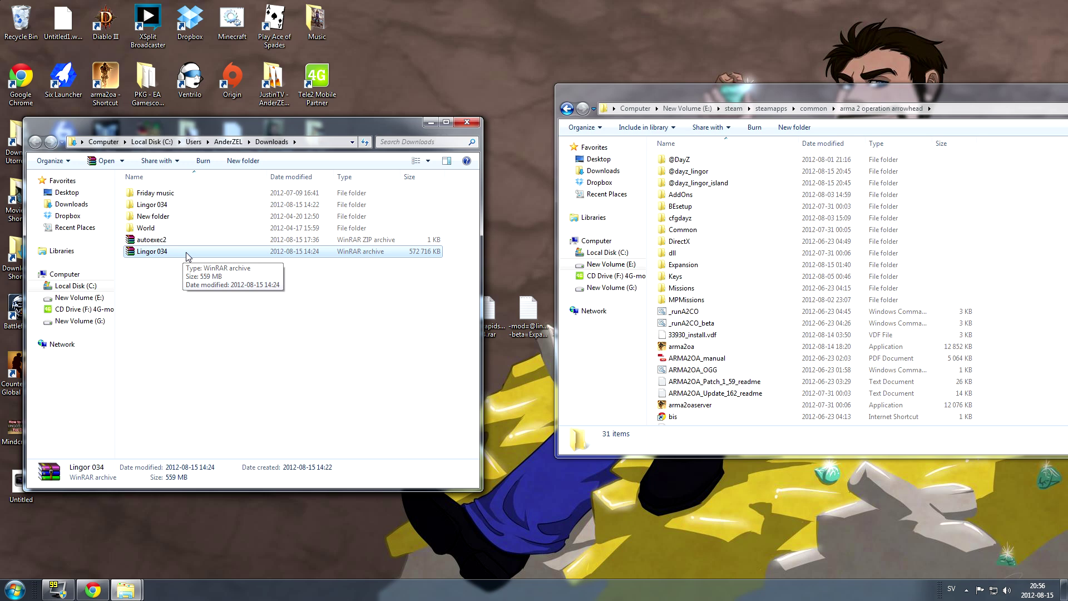
left_click(267, 272)
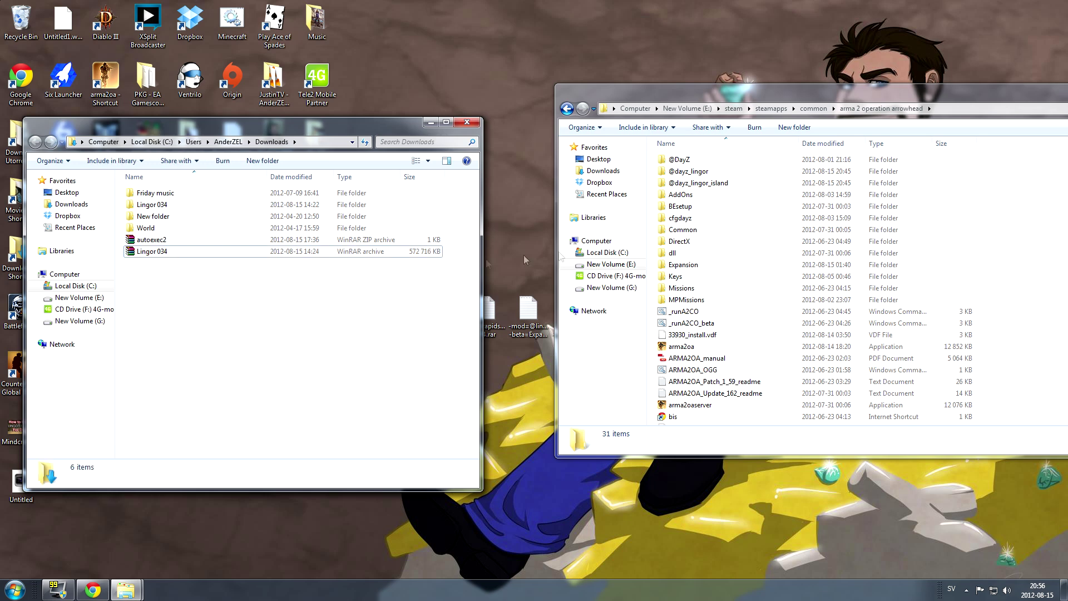
left_click(698, 182)
left_click(698, 173, "ctrl")
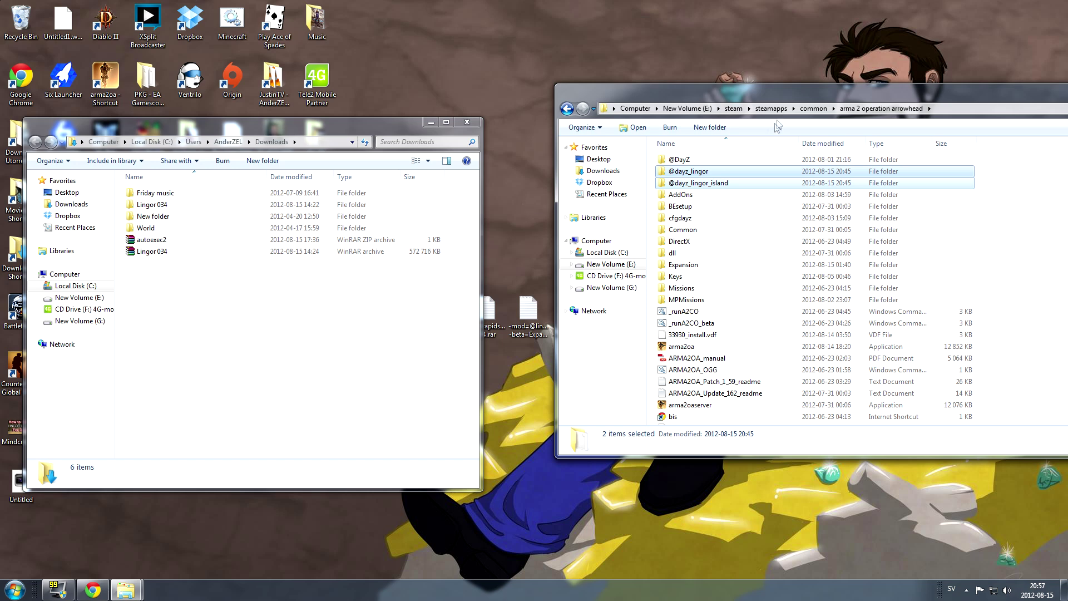
left_click_drag(756, 95, 715, 109)
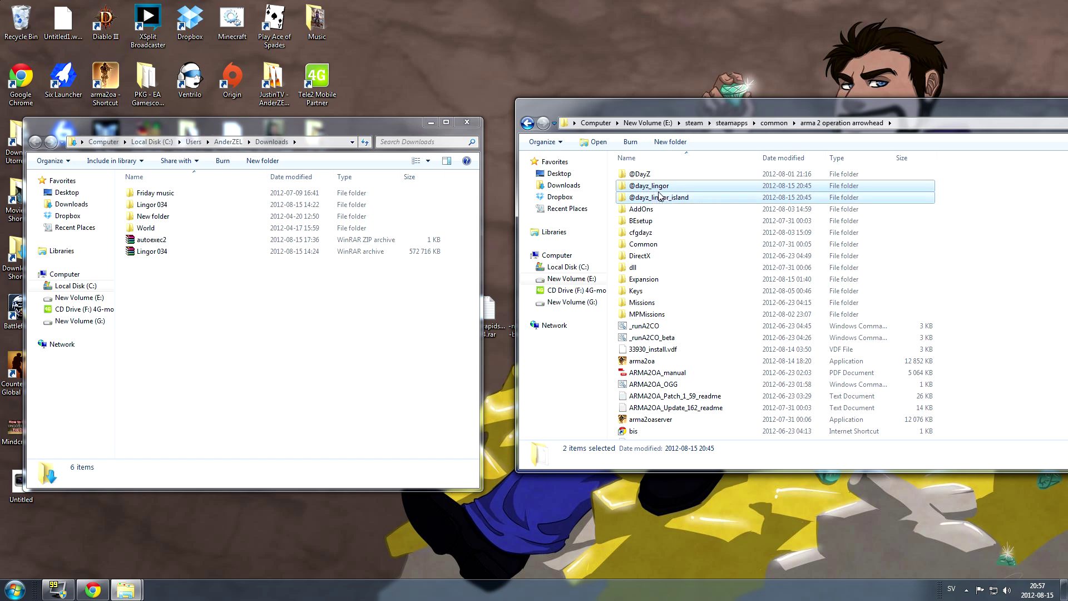
mouse_move(660, 197)
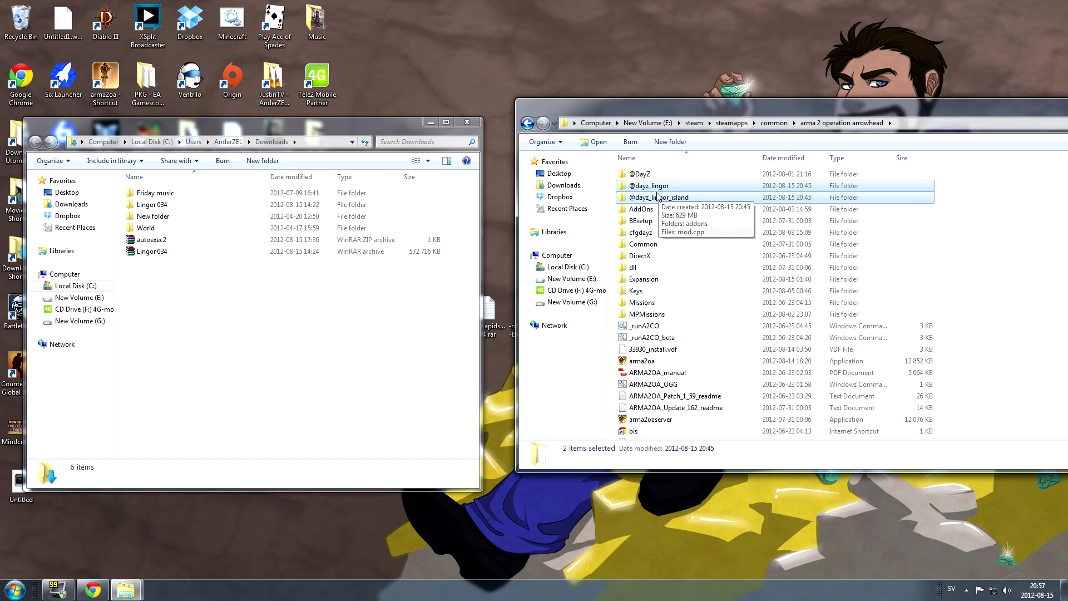
key("Delete")
left_click(579, 303)
left_click(200, 253)
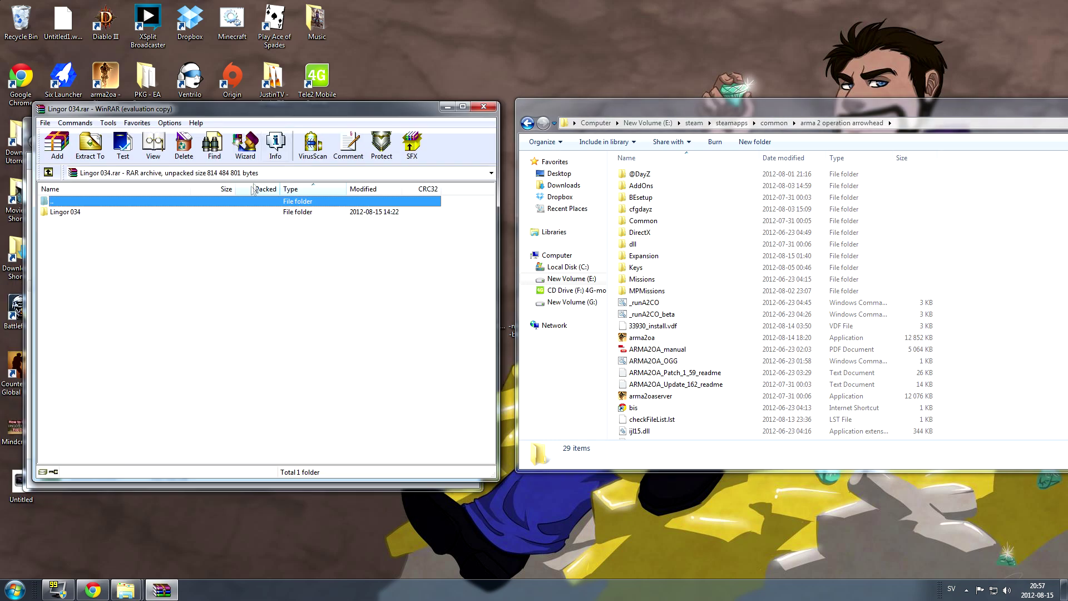
Drag both dayz folders from the Lingor 034 archive into the game folder, then close WinRAR
left_click(354, 242)
double_click(86, 216)
mouse_move(79, 237)
left_mouse_down()
mouse_move(63, 215)
mouse_move(995, 242)
mouse_move(977, 238)
left_mouse_up()
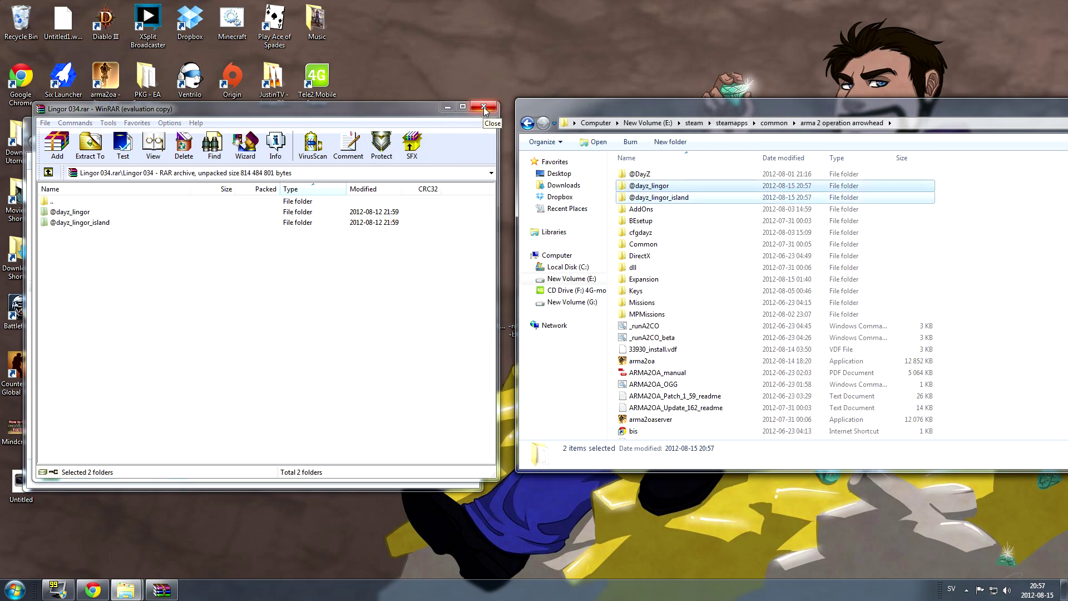
left_click(484, 109)
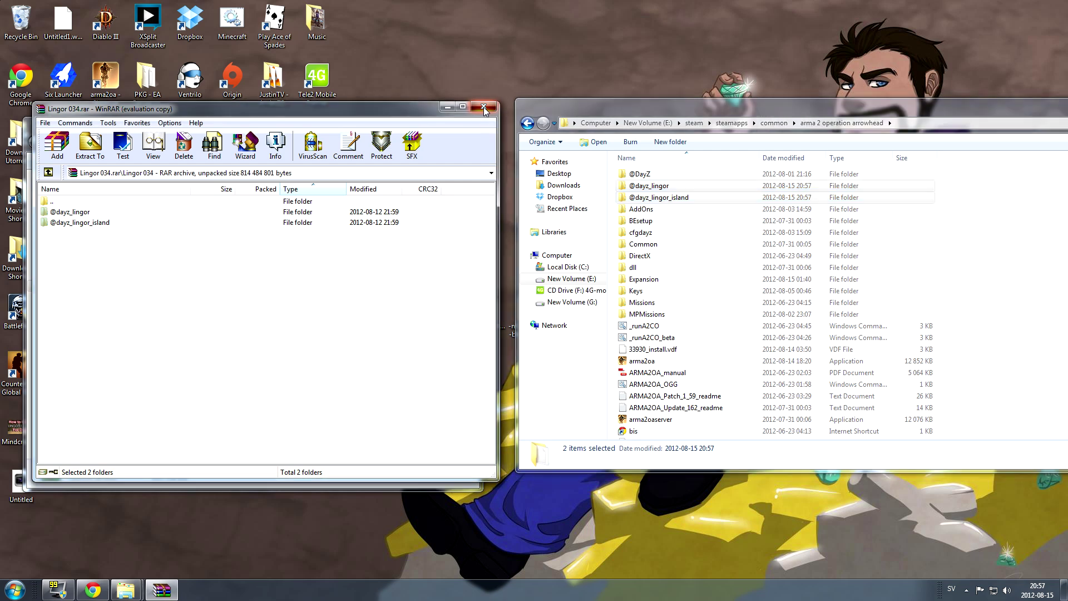
left_click(485, 110)
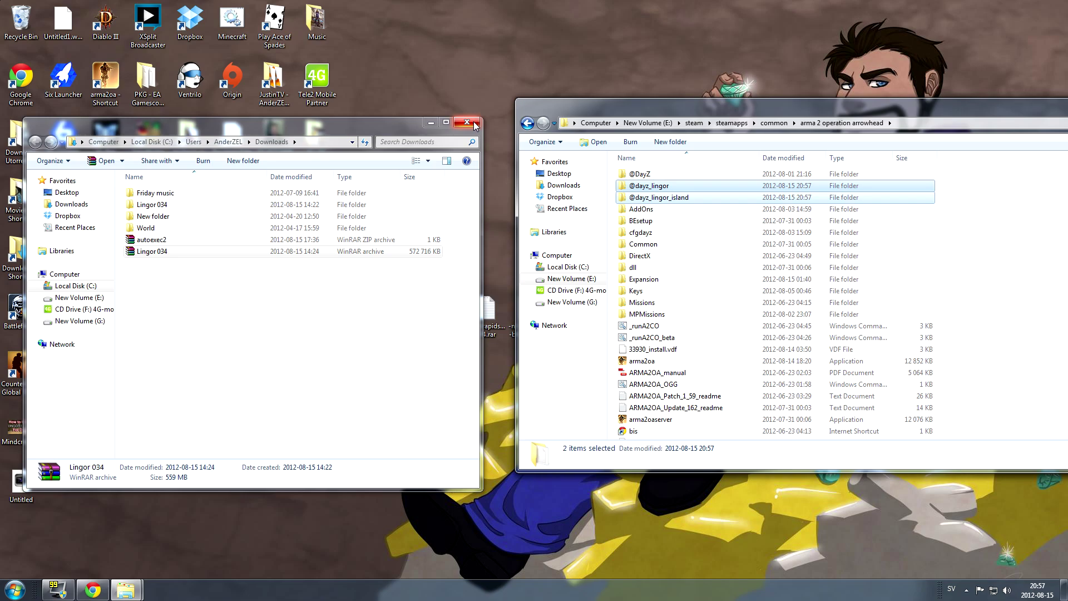
Close the Downloads and game folder windows
left_click(475, 125)
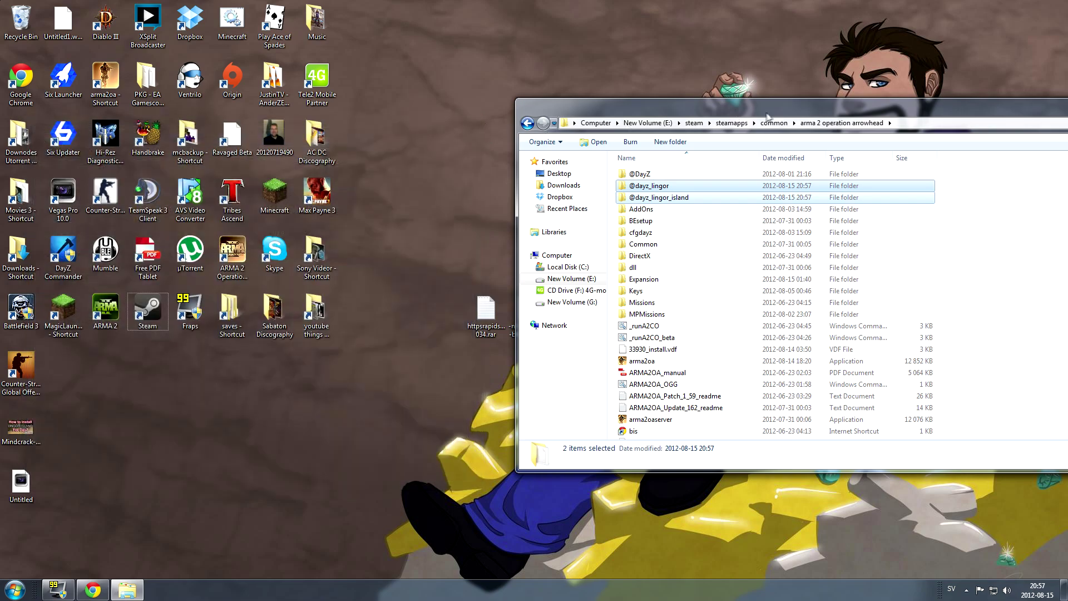
left_click_drag(798, 113, 432, 98)
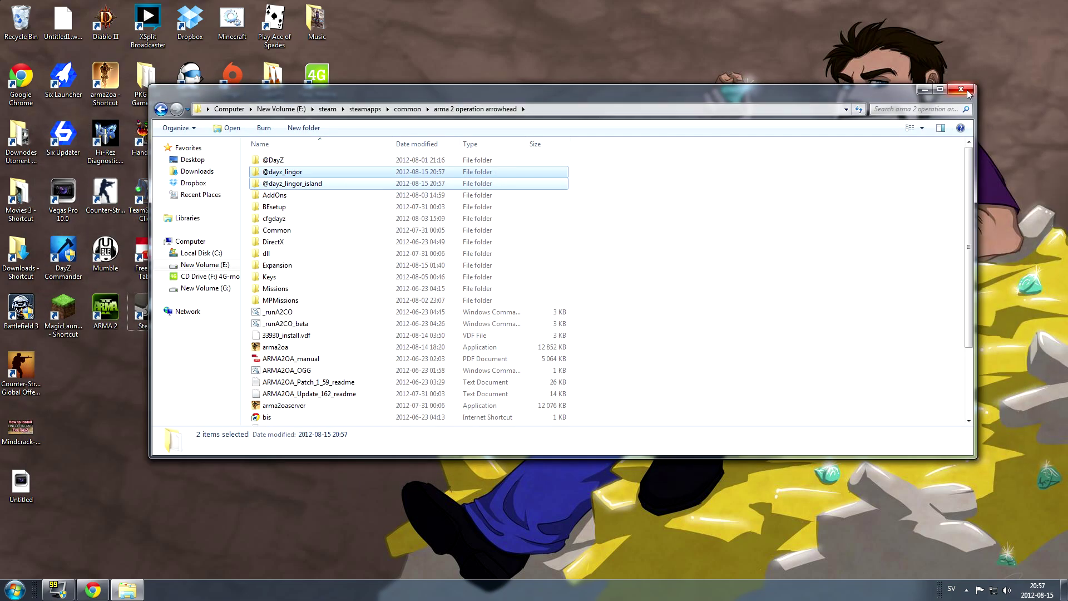
left_click(962, 91)
Copy the launch-option text from the desktop file's name, leaving the name unchanged
left_click(534, 319)
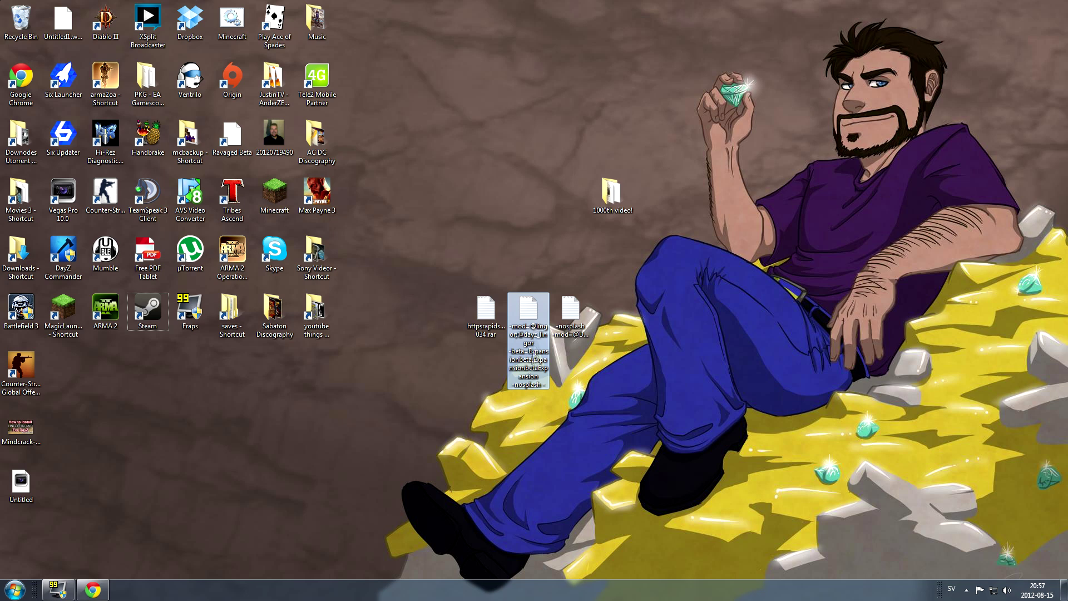
right_click(529, 373)
left_click(568, 340)
key("End")
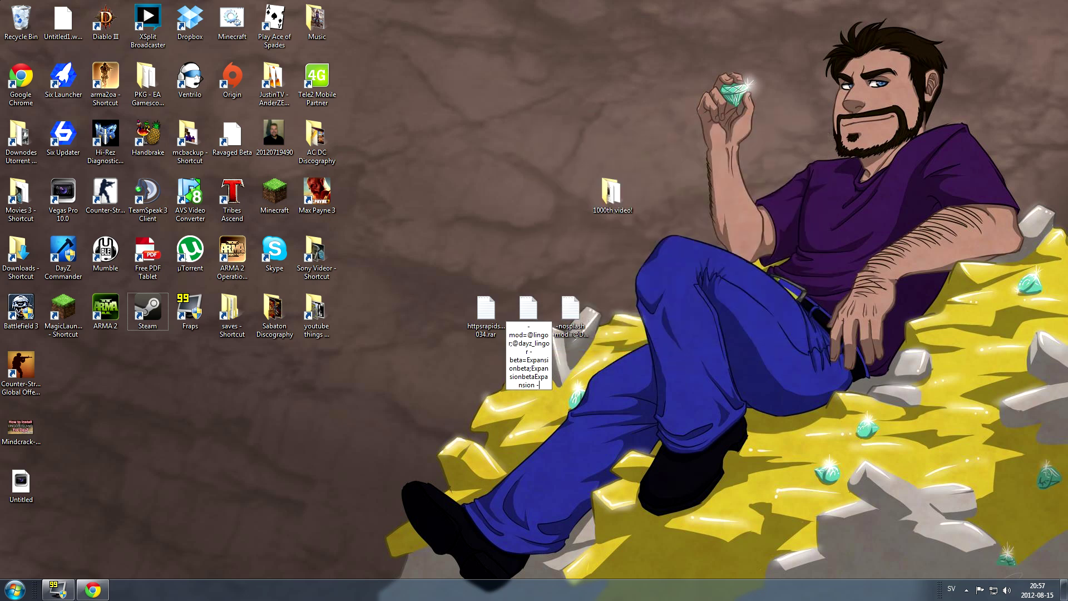
key("ctrl+a")
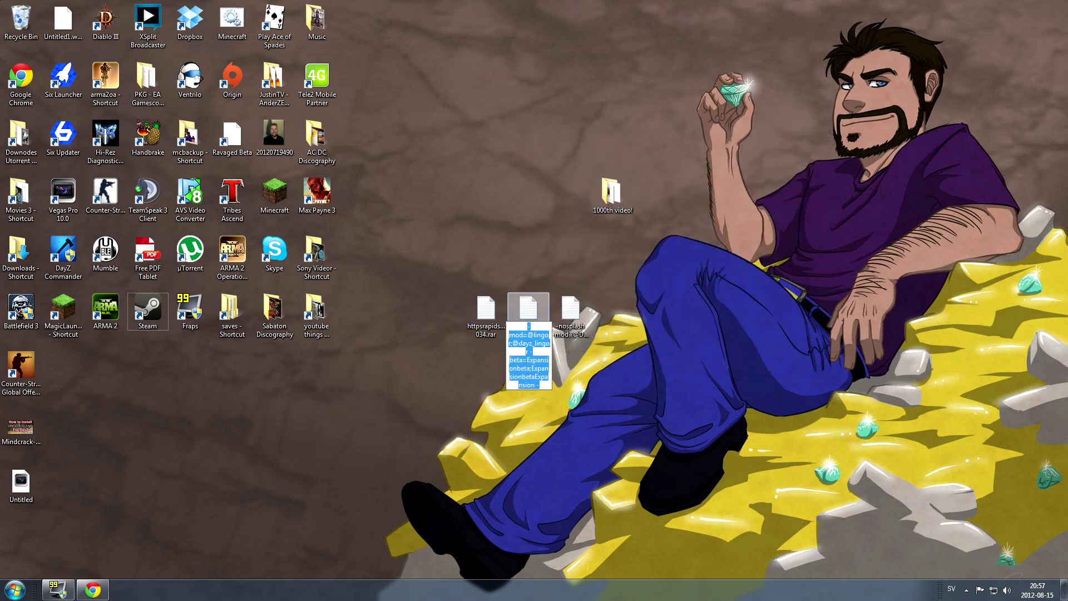
key("ctrl+v")
key("Return")
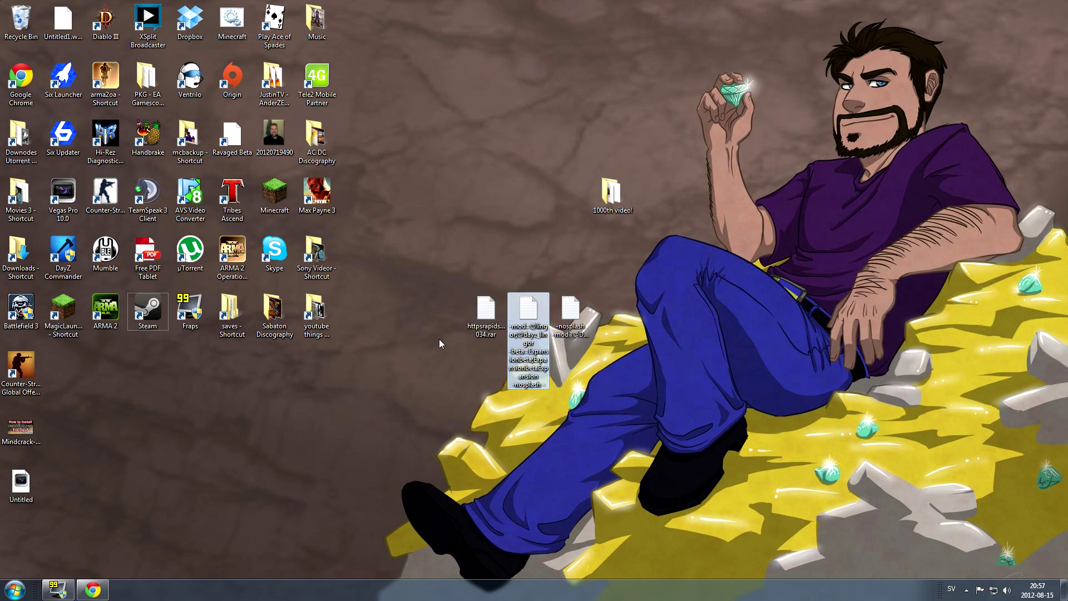
left_click(966, 590)
Paste the Lingor mod text into ARMA 2: Operation Arrowhead's launch options, then close Steam
double_click(983, 534)
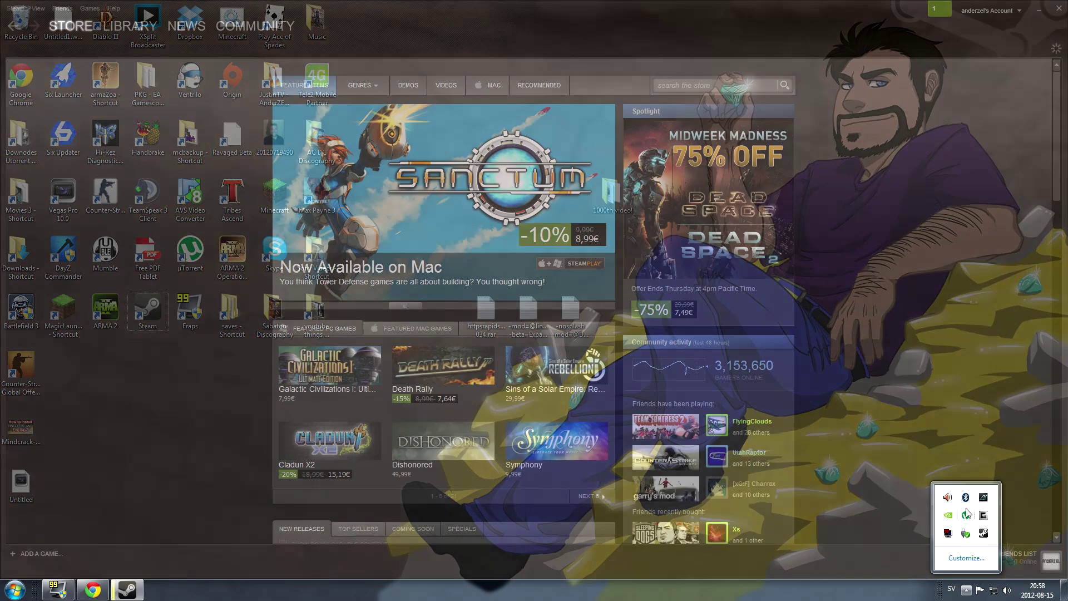
left_click(132, 28)
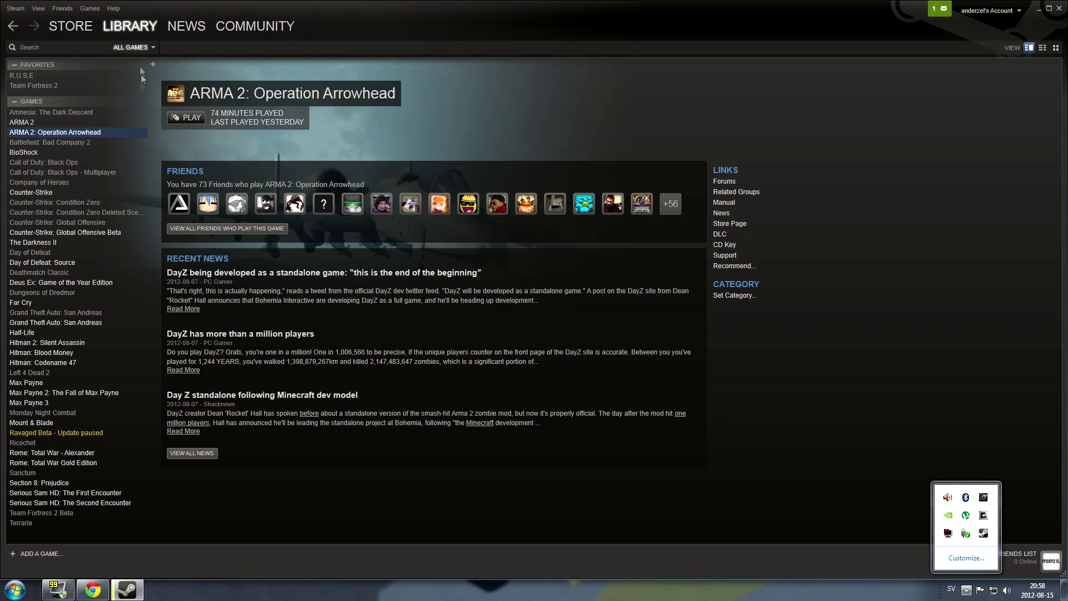
right_click(84, 133)
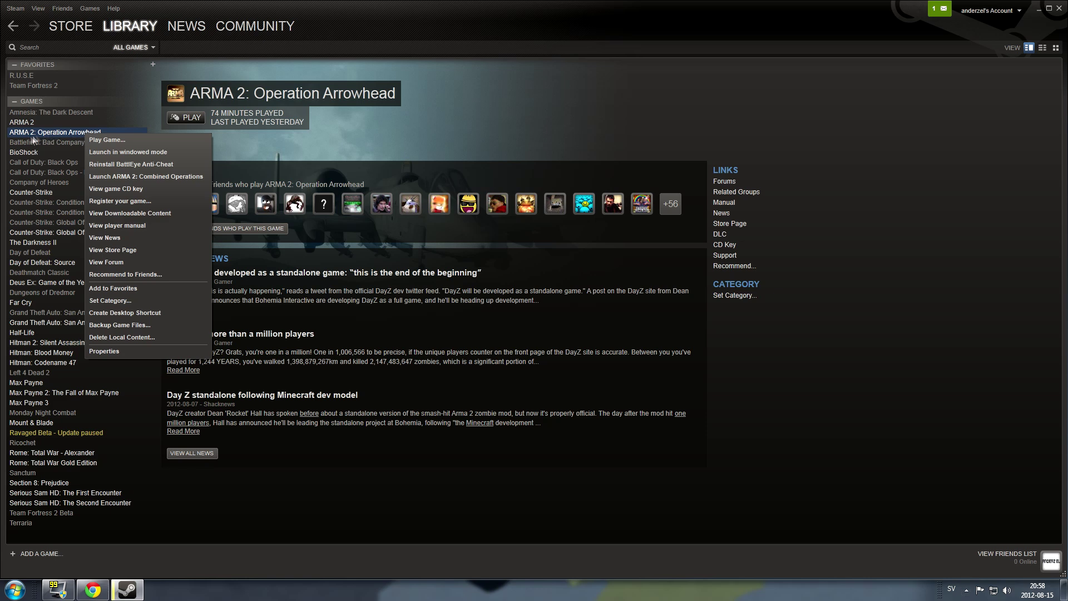
left_click(114, 355)
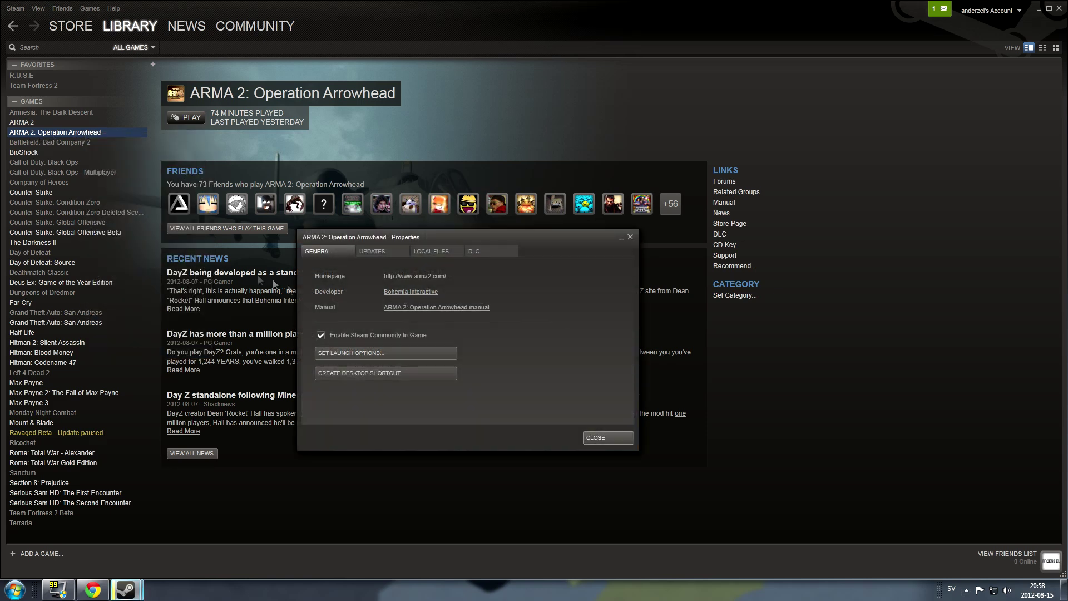
left_click(355, 354)
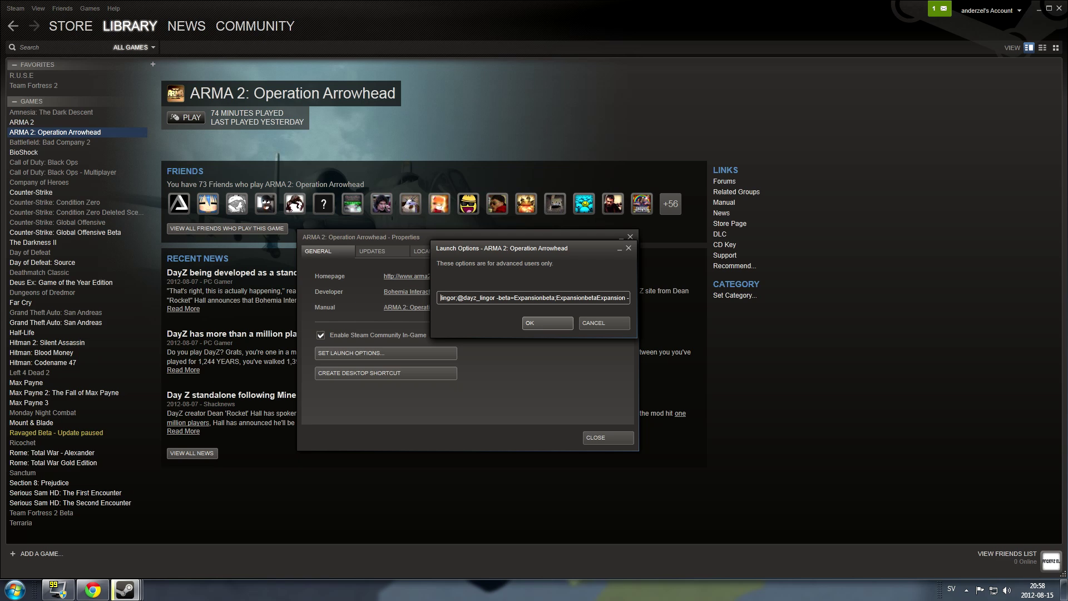
left_click(536, 320)
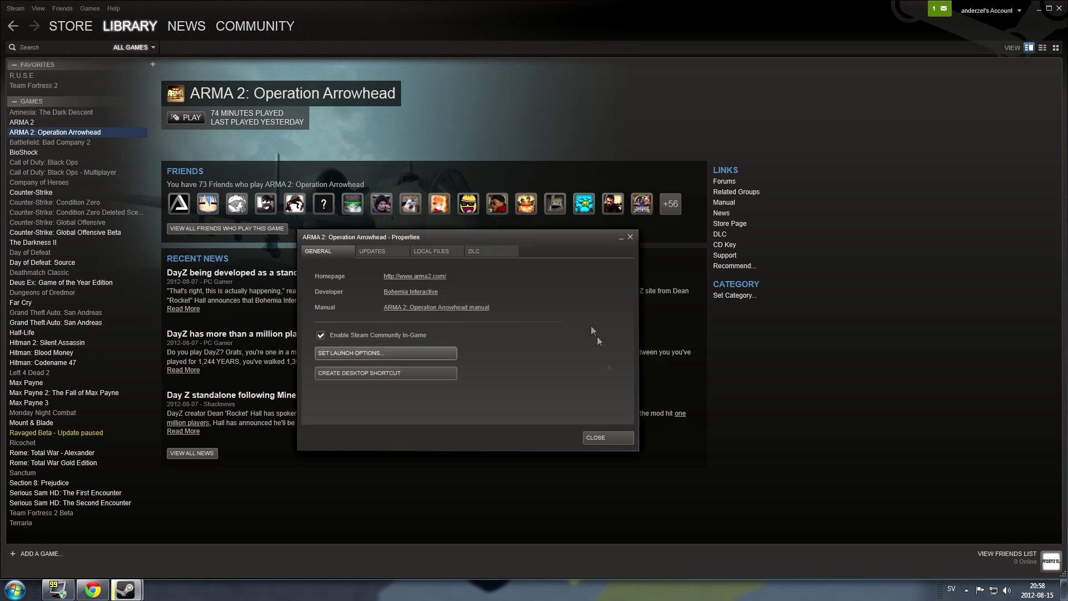
left_click(591, 439)
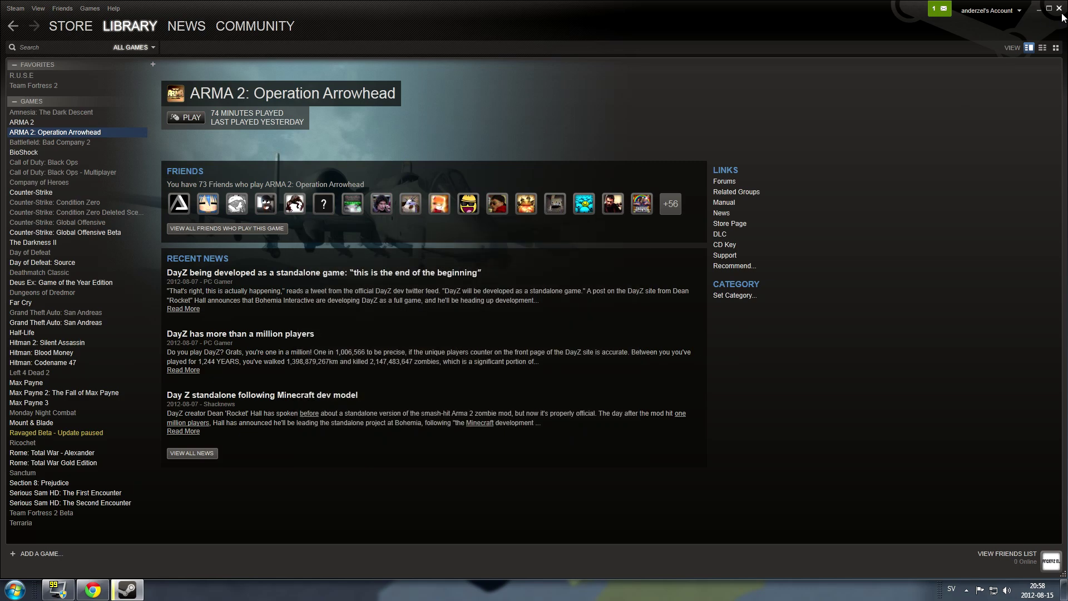
left_click(1058, 8)
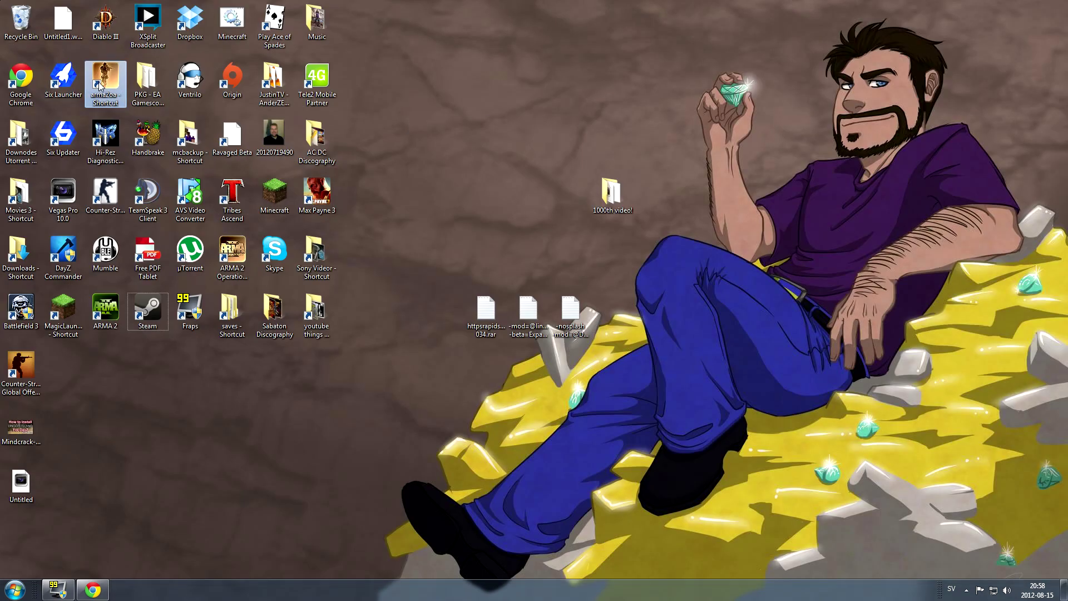
Start the game from the arma2oa desktop shortcut and open the multiplayer server browser
double_click(99, 84)
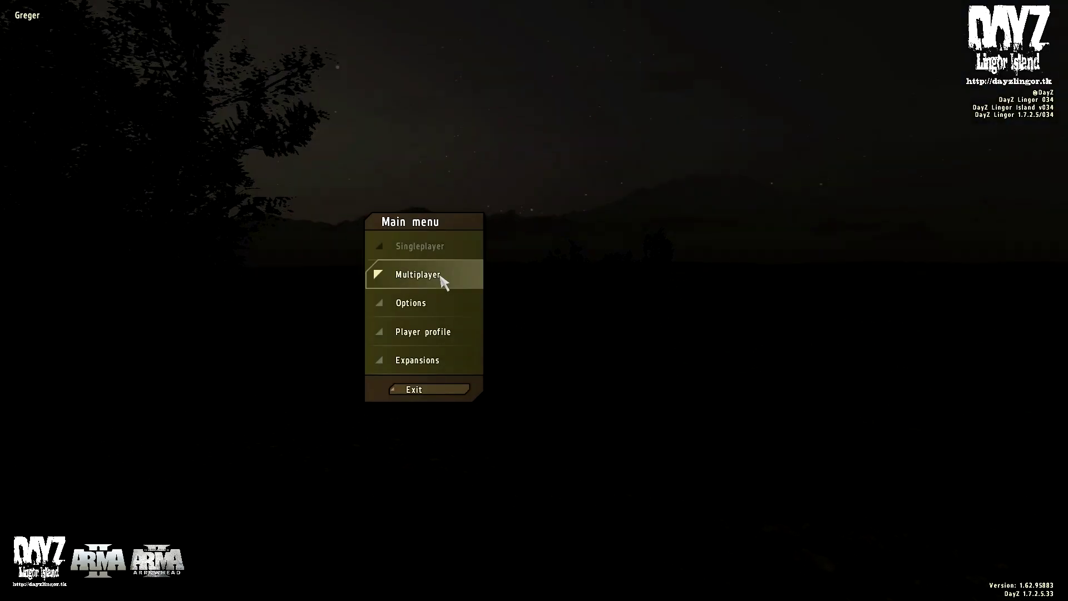
left_click(441, 280)
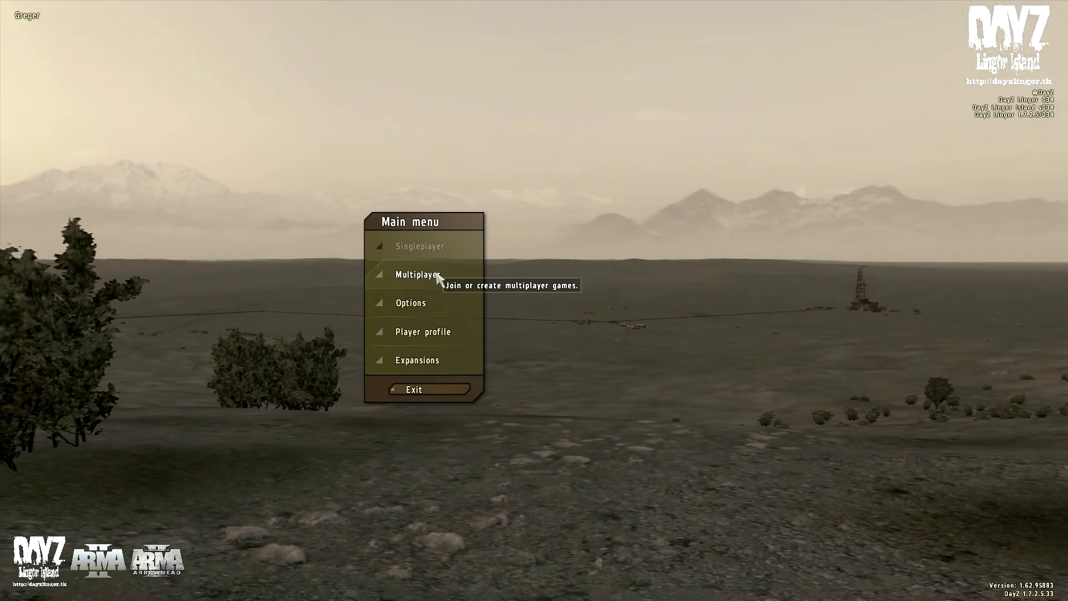
left_click(435, 273)
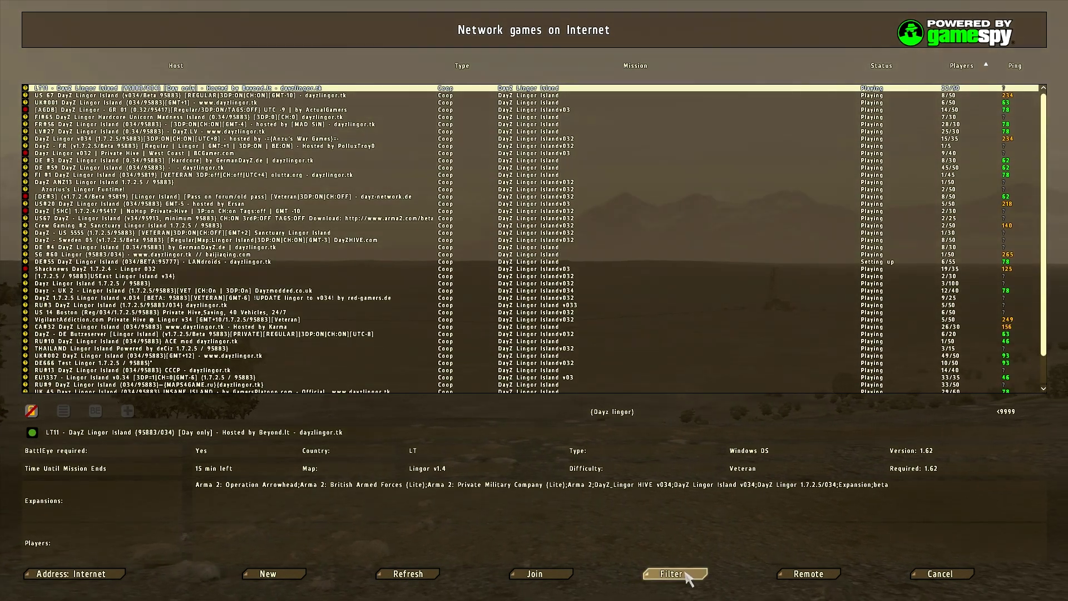
Filter the internet server list to 'Dayz lingor' missions with a maximum ping of 9999
left_click(674, 574)
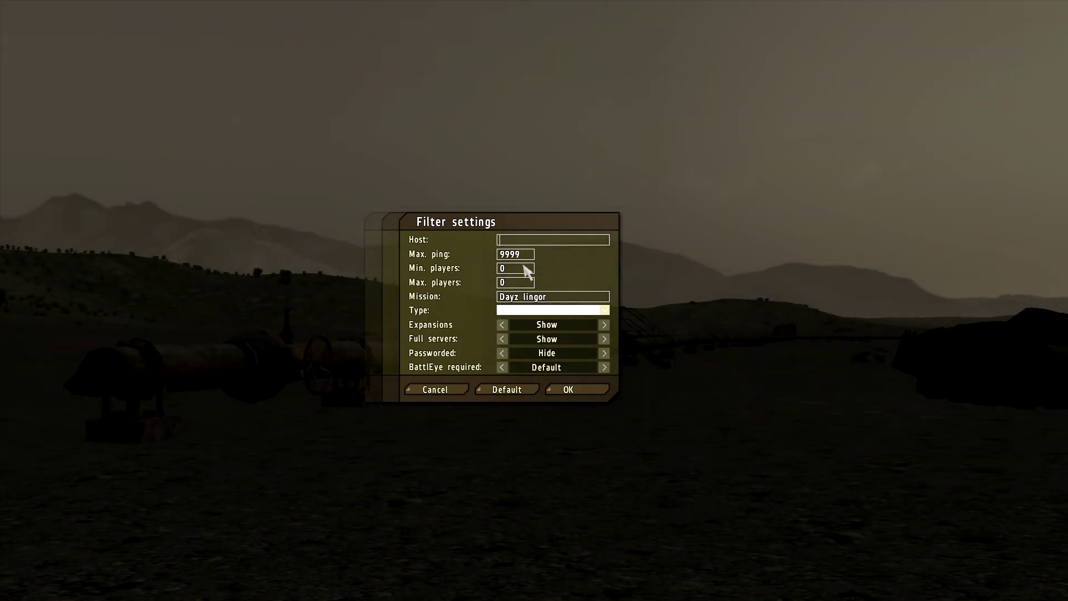
left_click(510, 282)
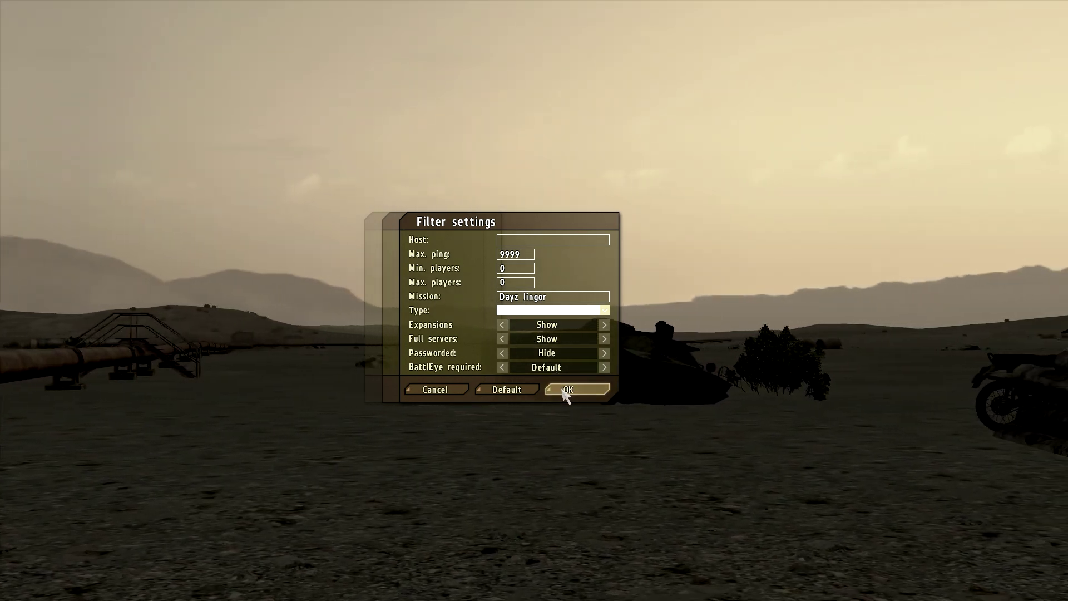
left_click(566, 390)
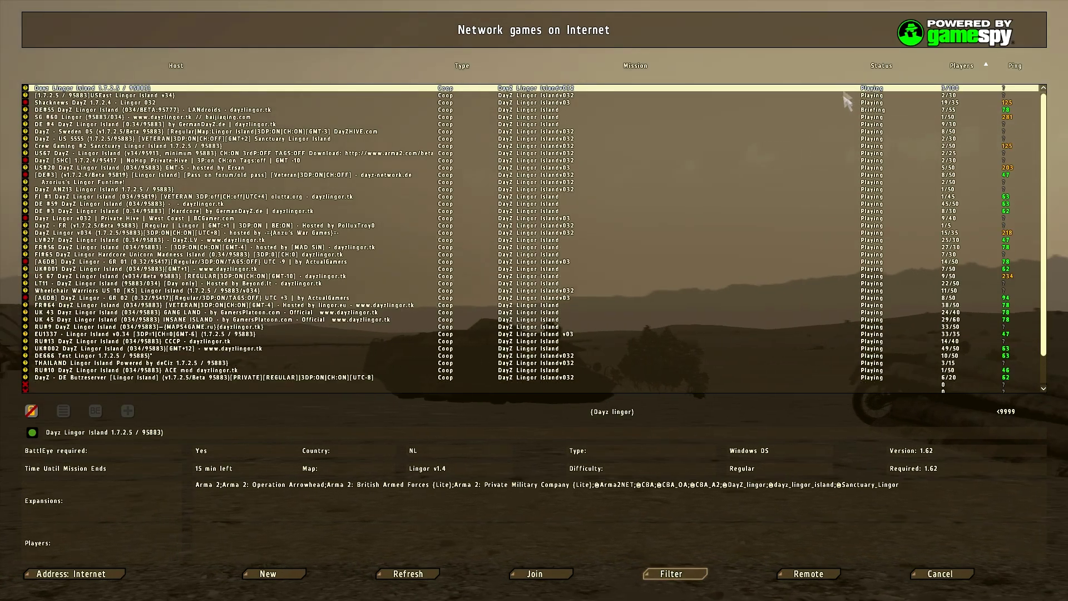
scroll(1002, 196, "down", 1)
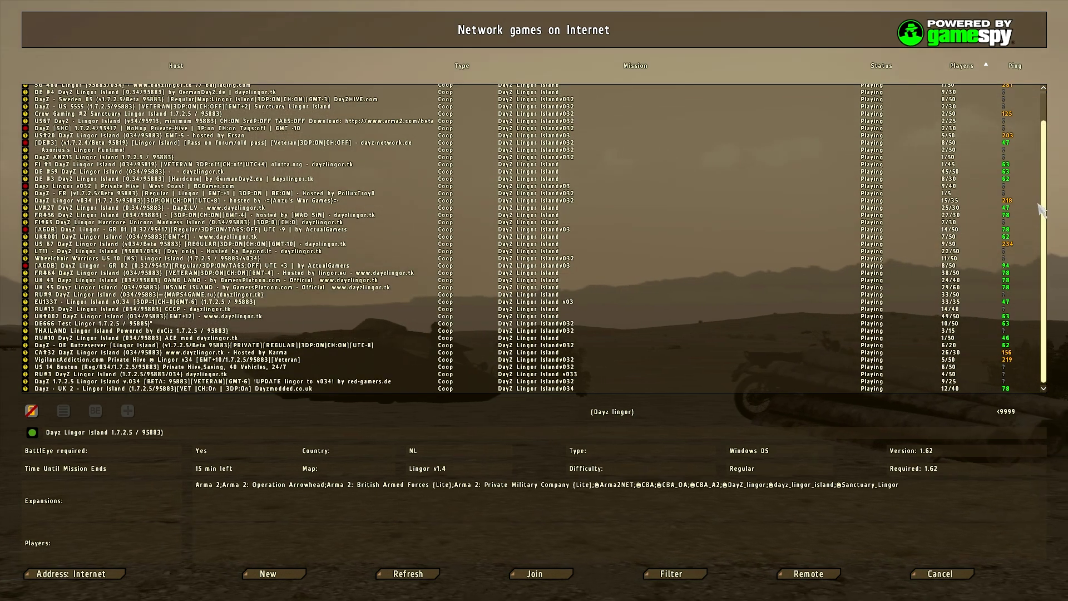
Sort servers by most players and try joining the UK#002 DayZ Lingor Island server
left_click(960, 66)
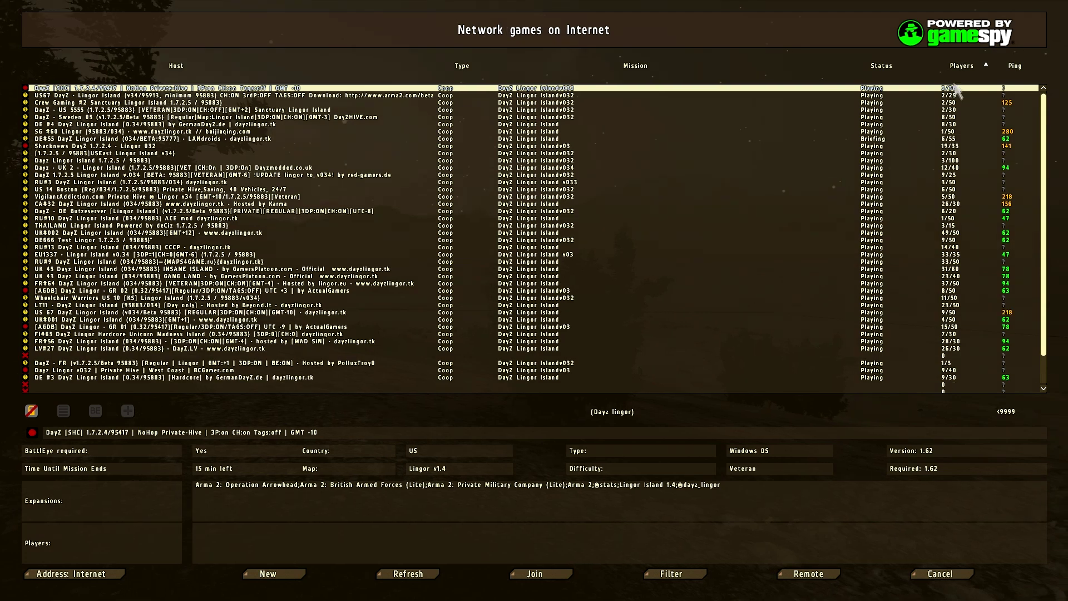
left_click(954, 66)
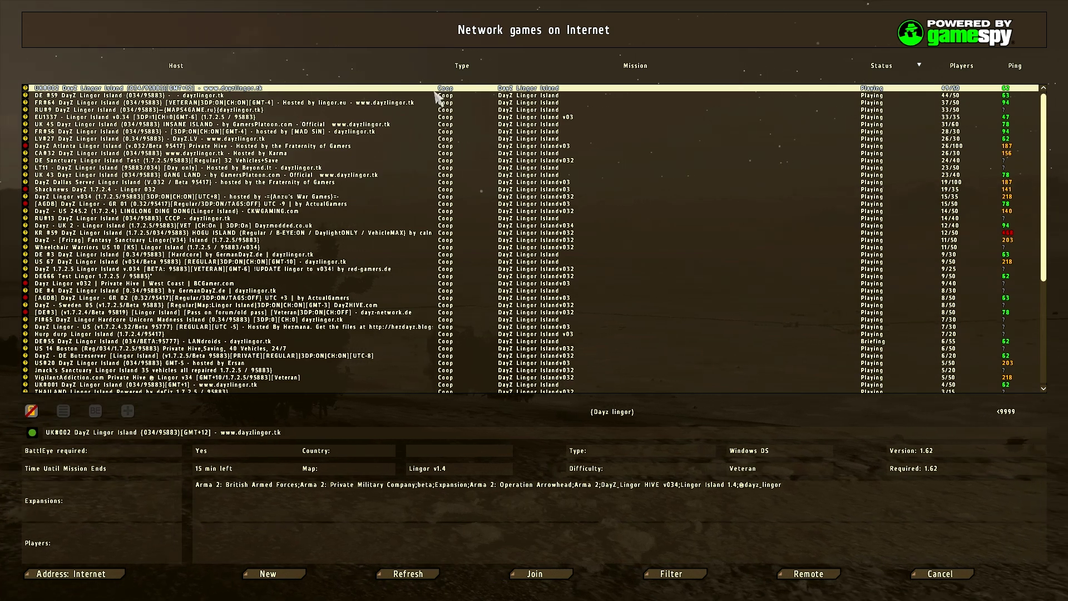
double_click(500, 90)
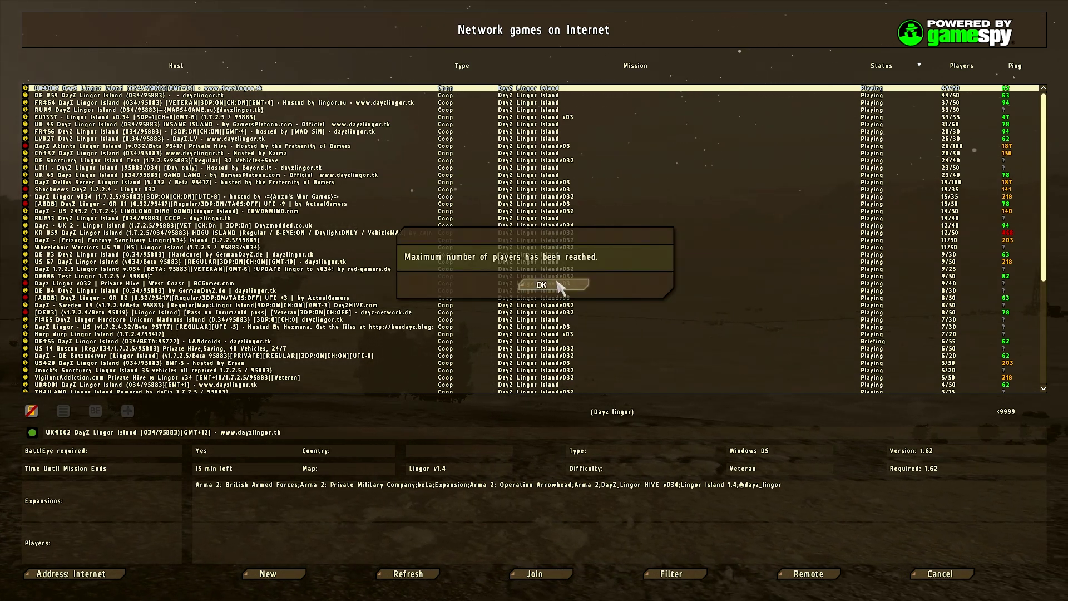